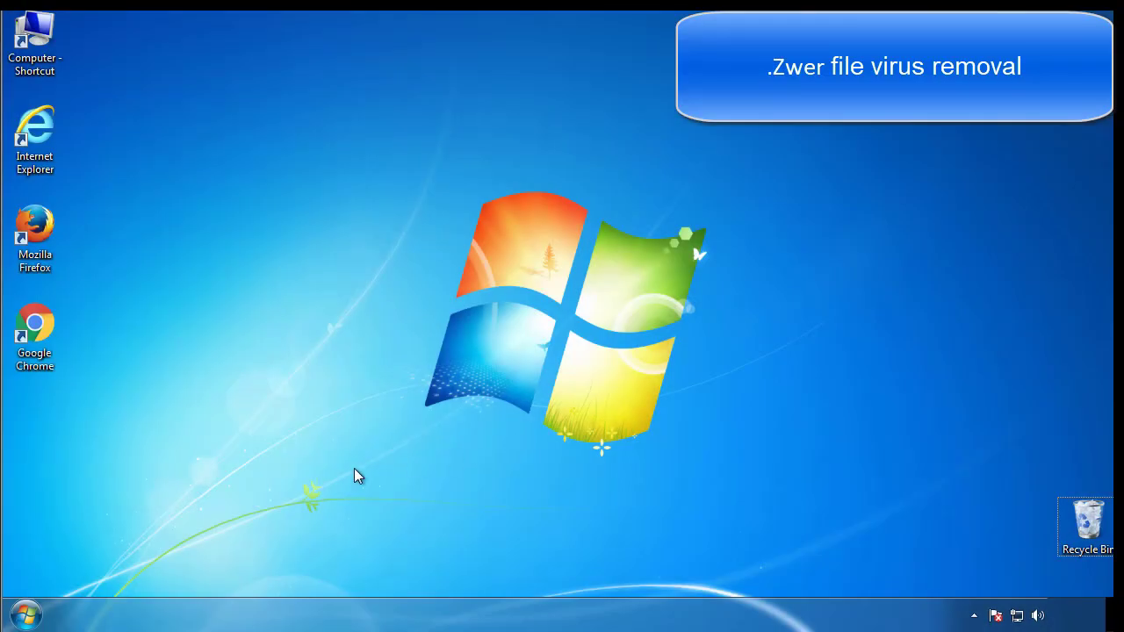
Run msconfig, enable Safe boot (Minimal) on the Boot tab, and restart now
click(27, 614)
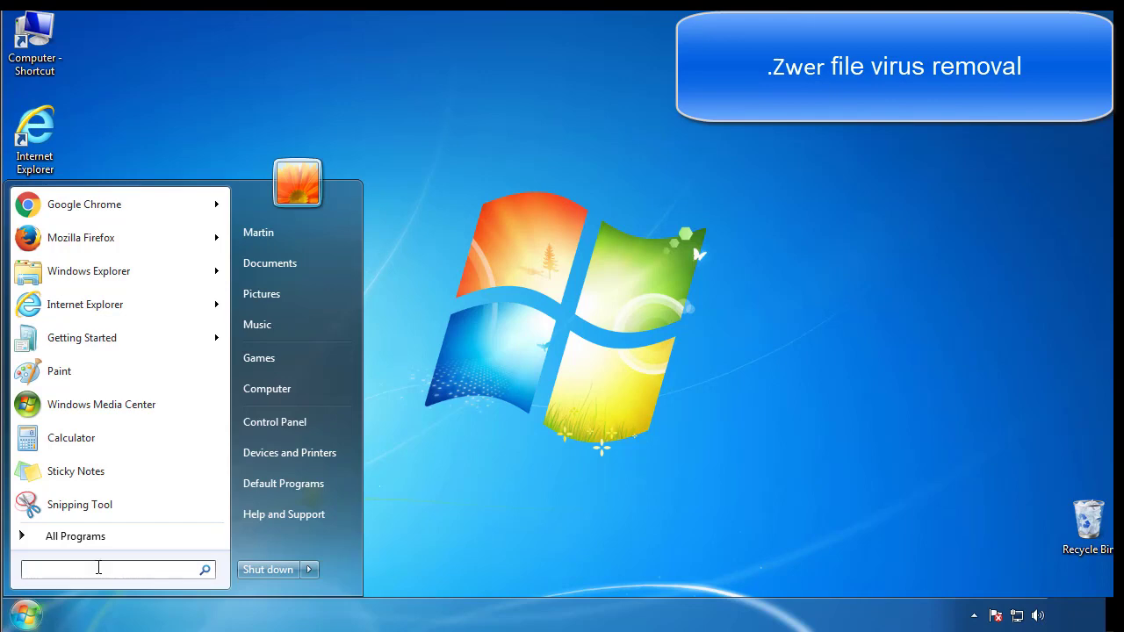
text(mscon)
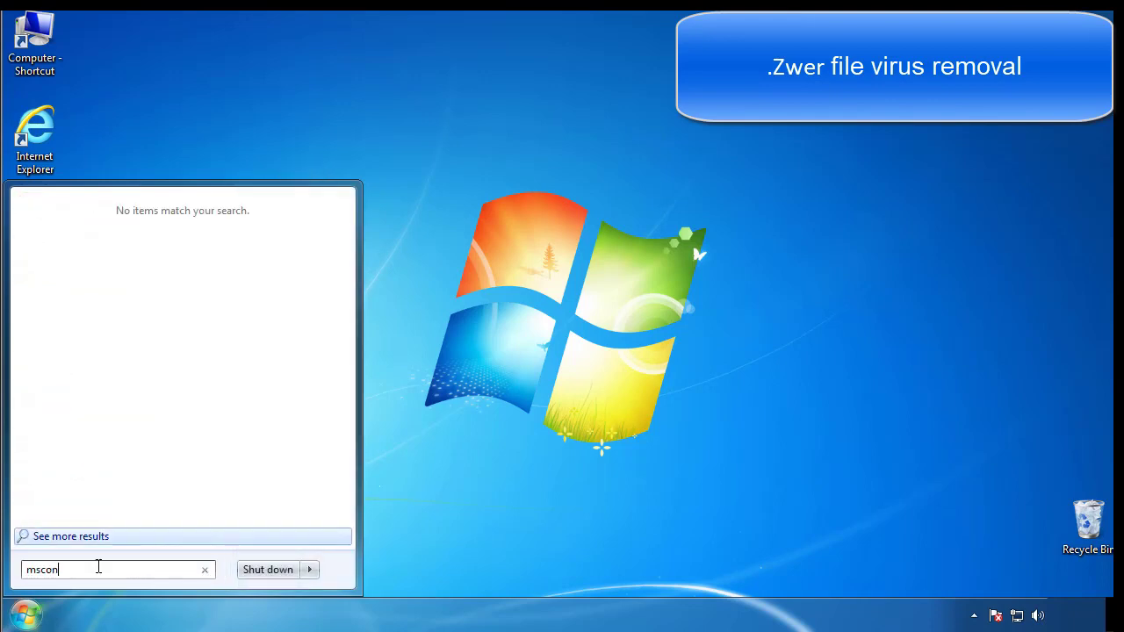
text(fig)
key(Return)
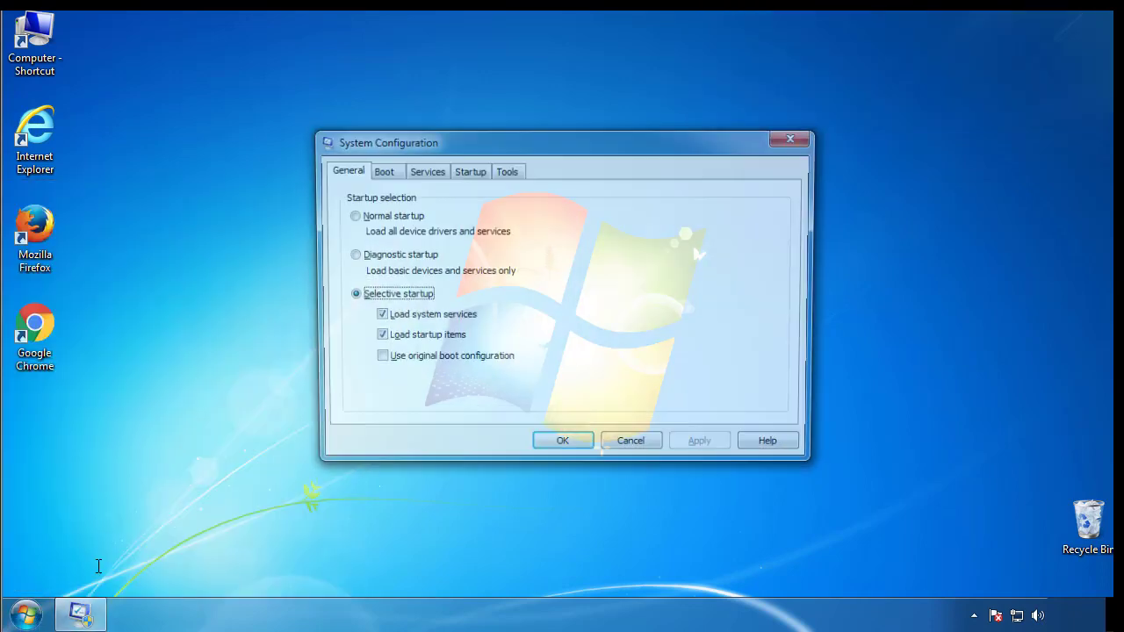
click(380, 172)
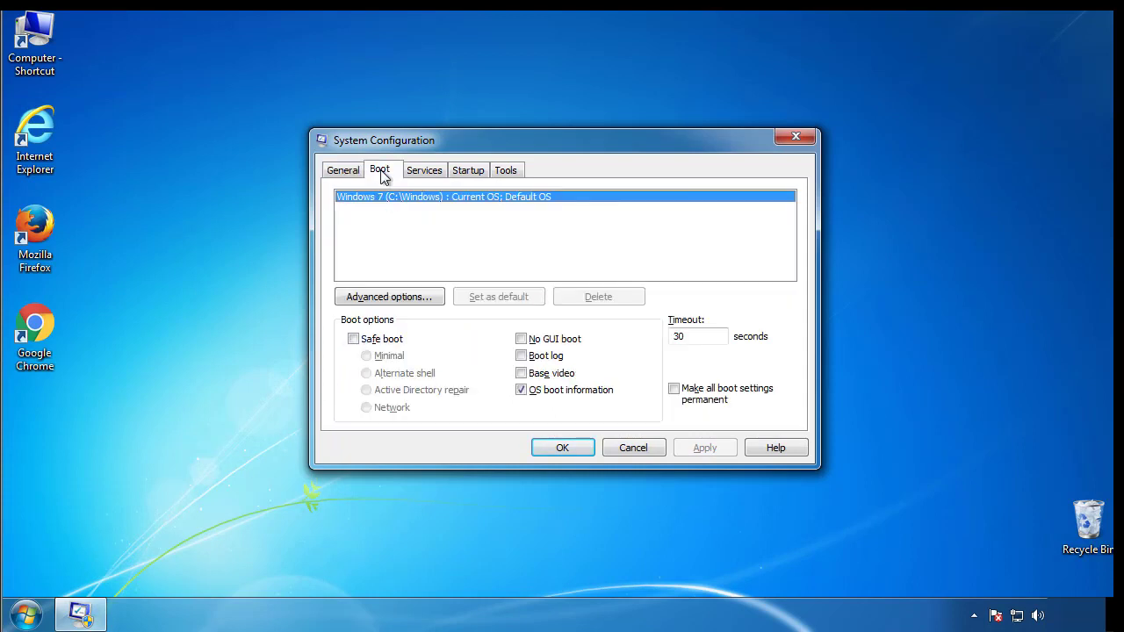
click(353, 340)
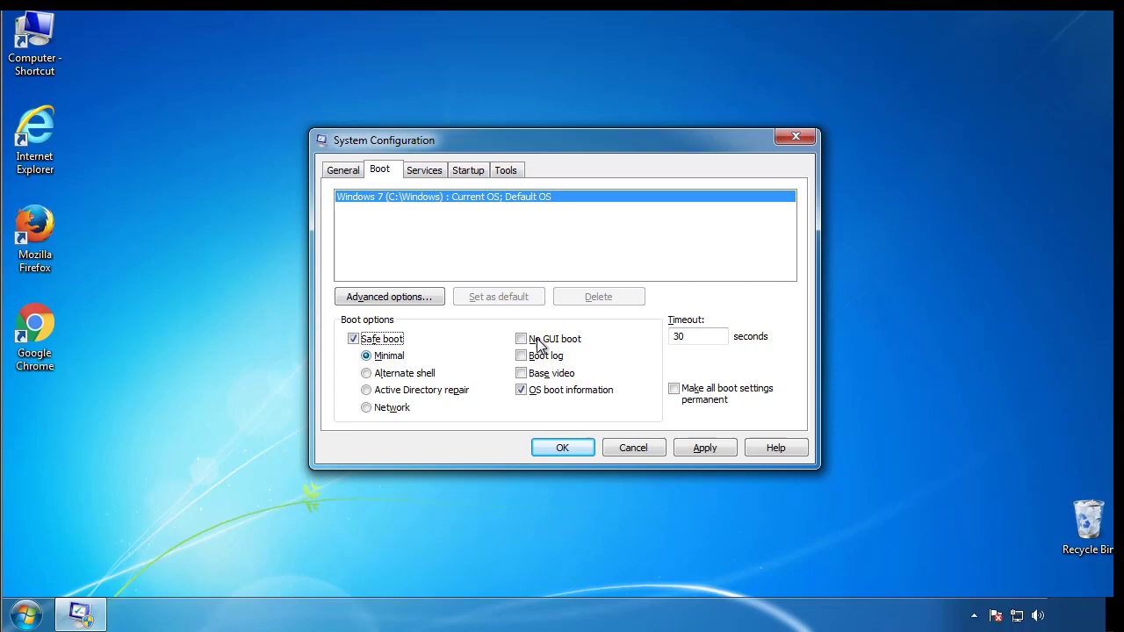
click(575, 451)
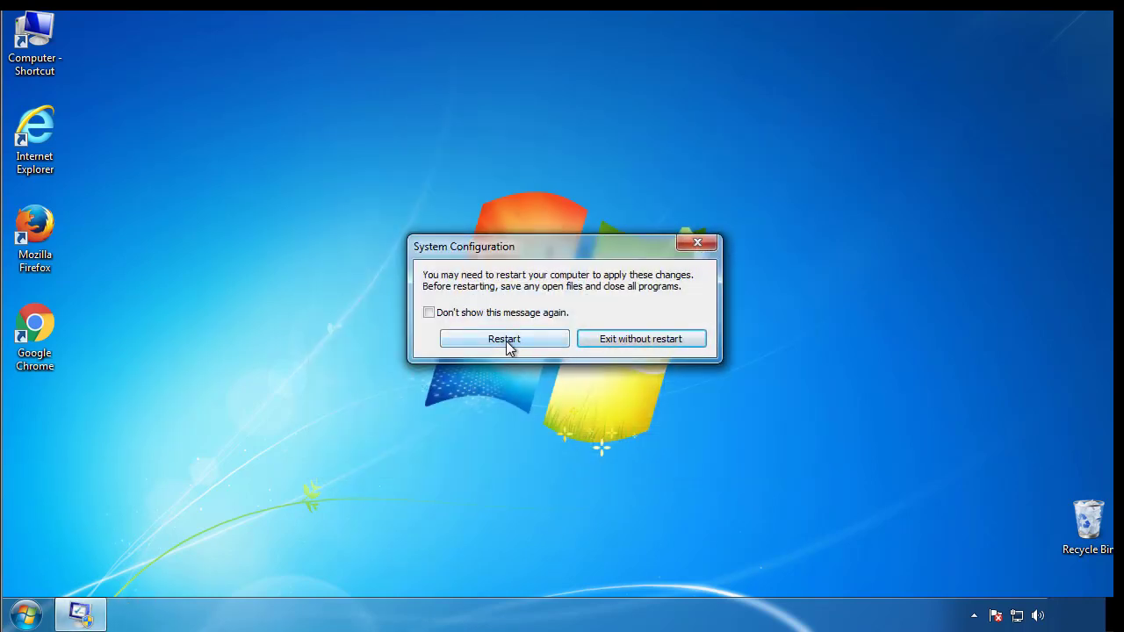
click(506, 341)
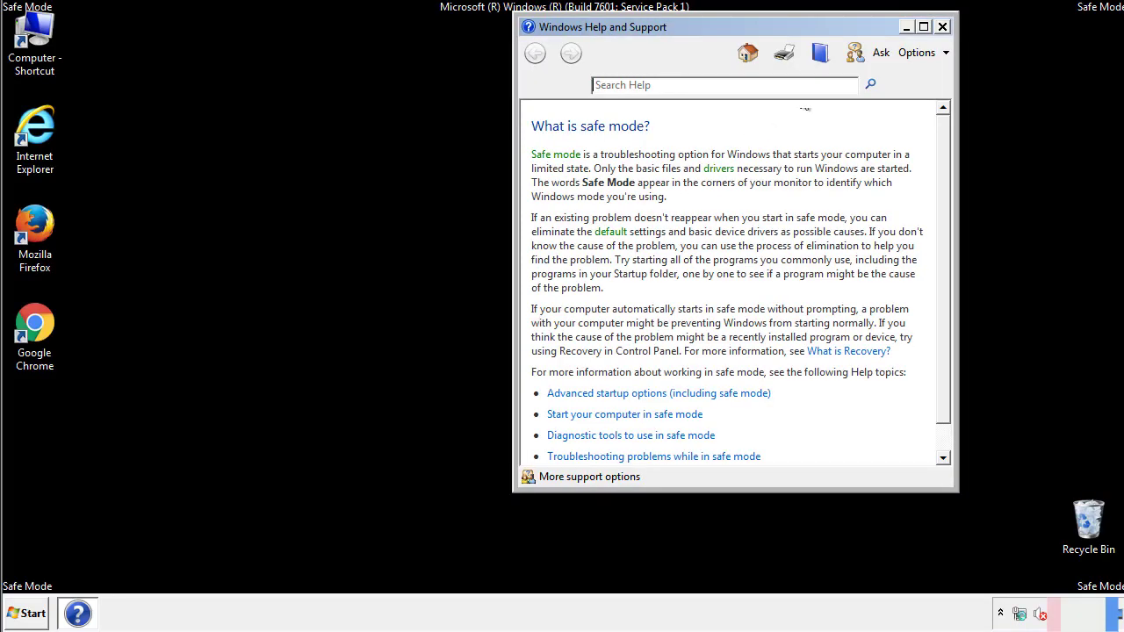
Close Help and set Folder Options to show hidden files, folders and drives
click(942, 26)
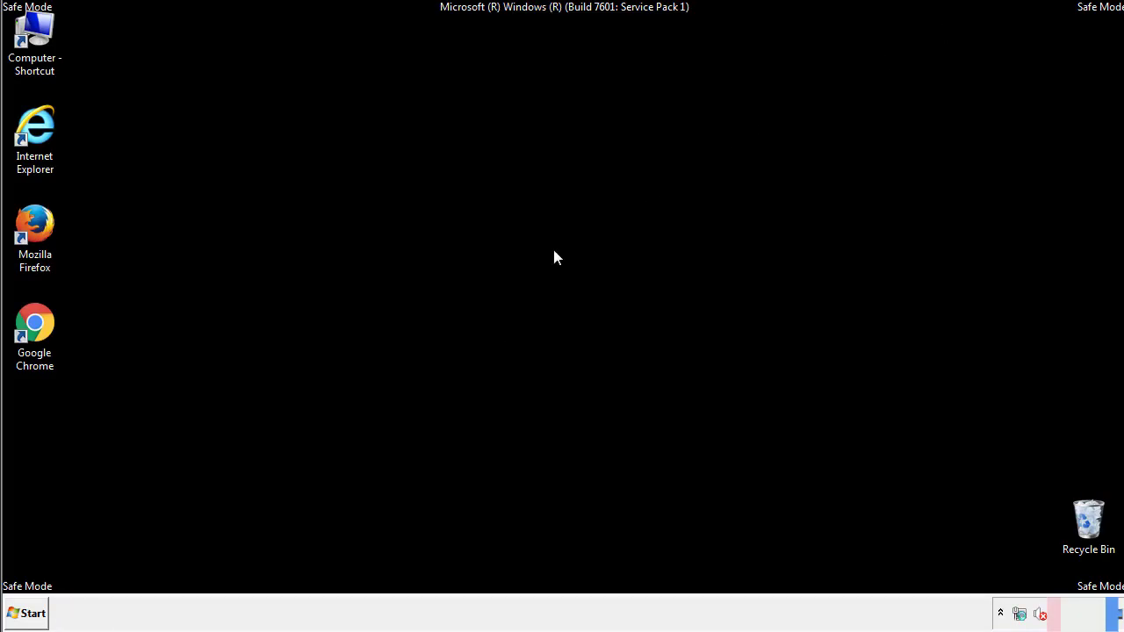
click(35, 612)
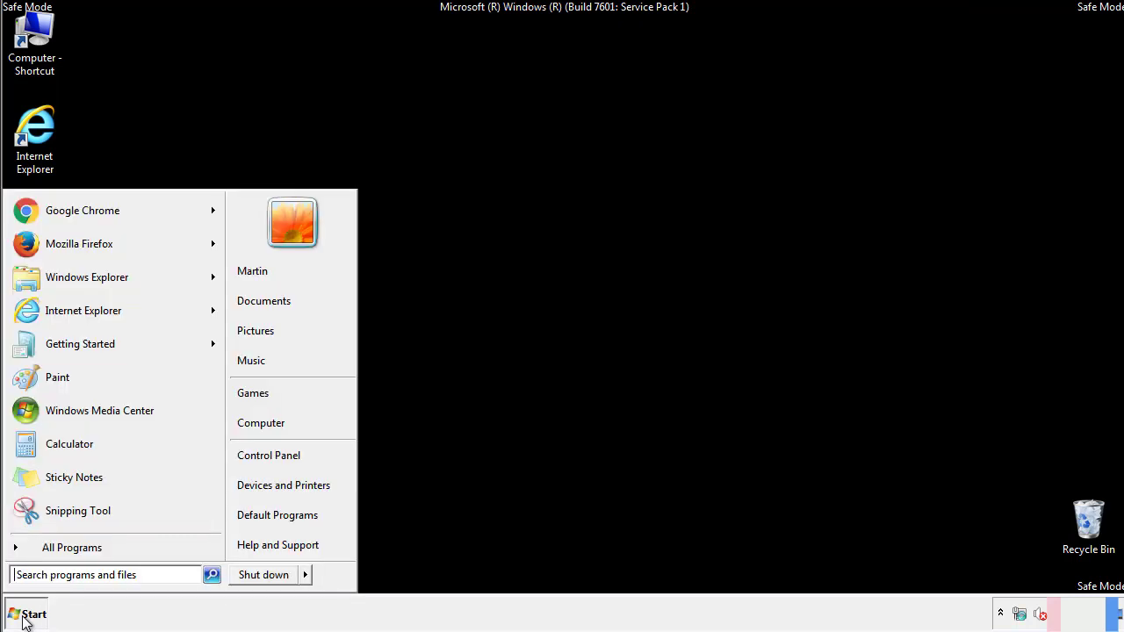
click(281, 453)
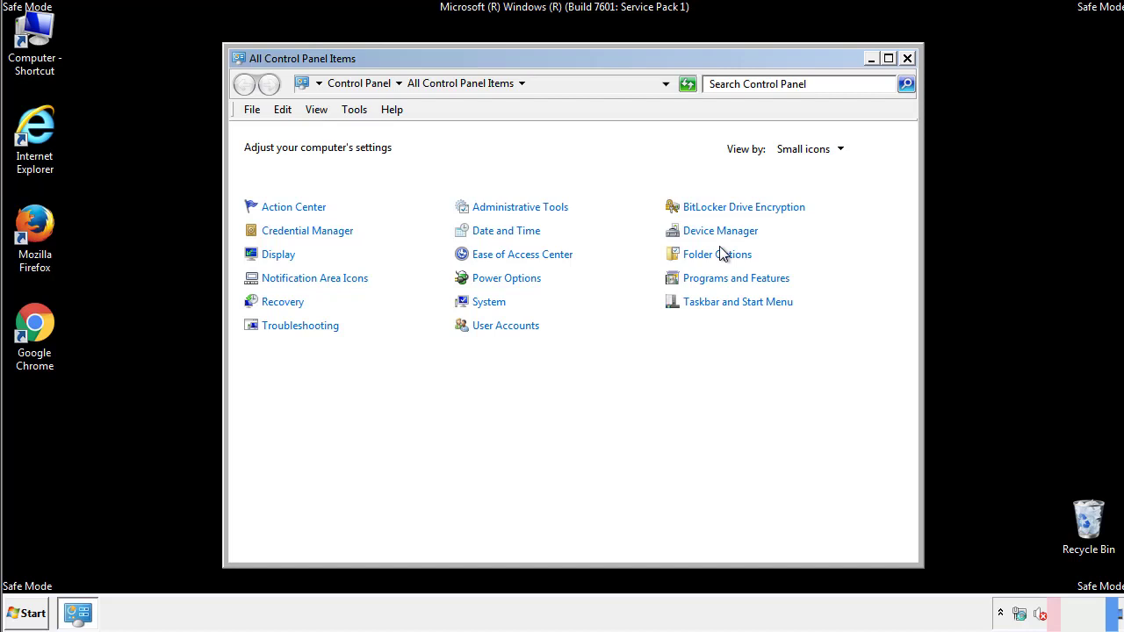
click(720, 254)
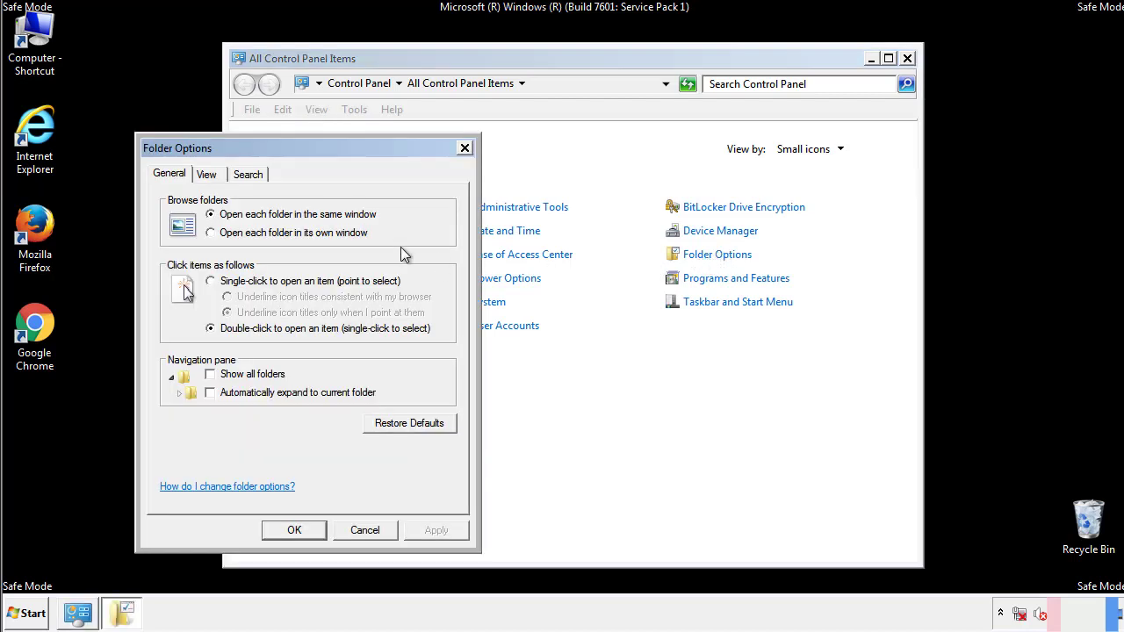
click(208, 174)
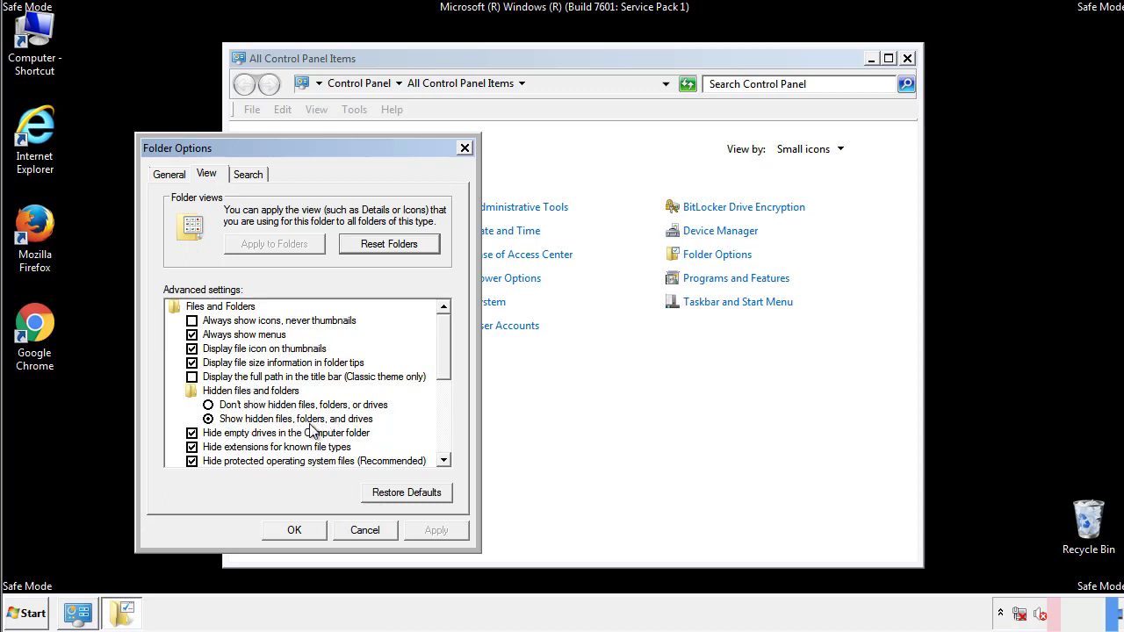
click(302, 528)
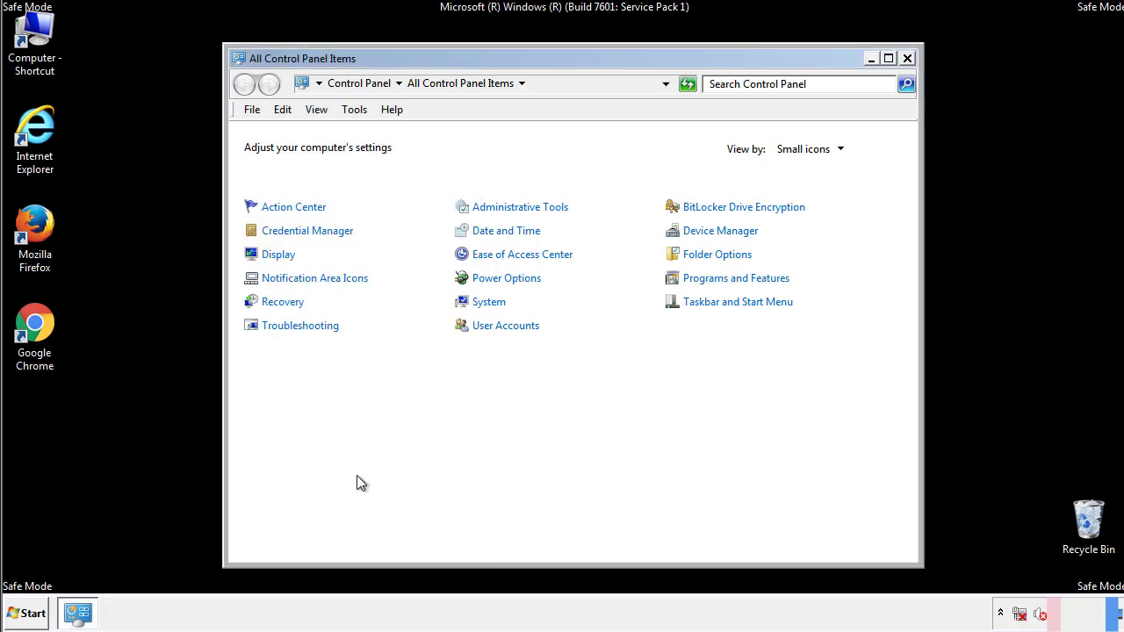
Close Control Panel and browse from Computer into C:\Windows
click(907, 58)
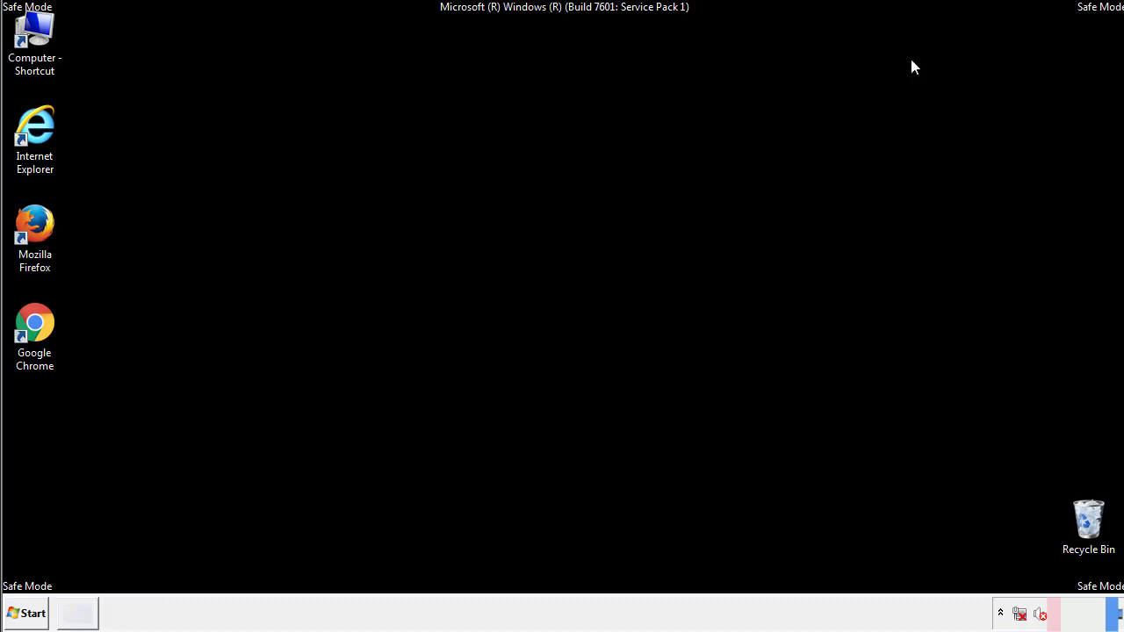
double_click(45, 31)
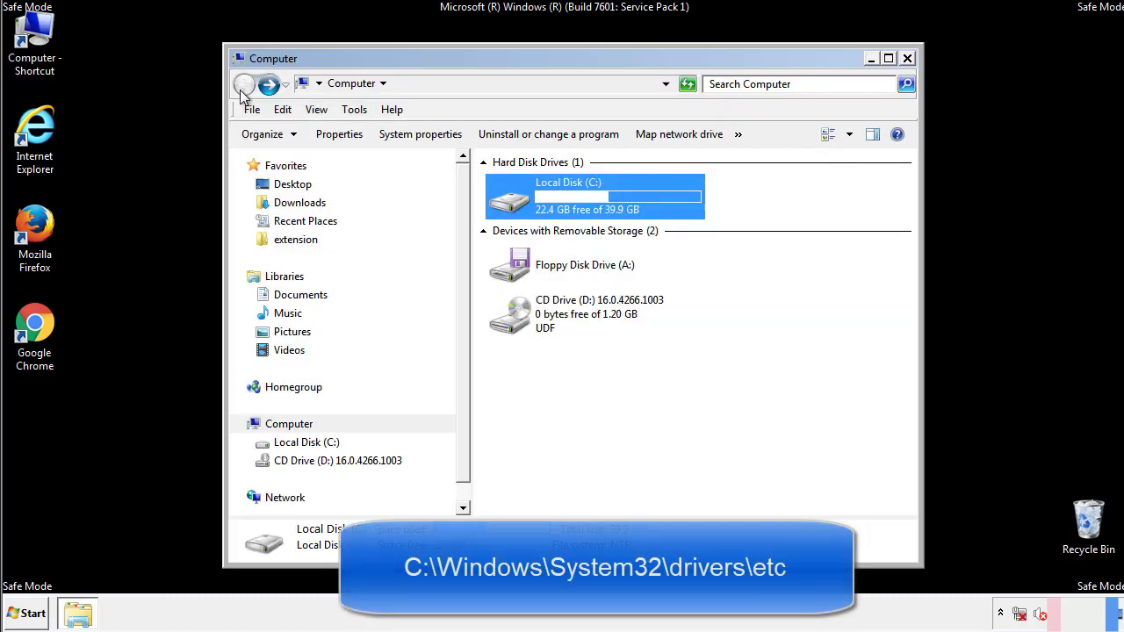
double_click(513, 202)
click(514, 323)
double_click(513, 323)
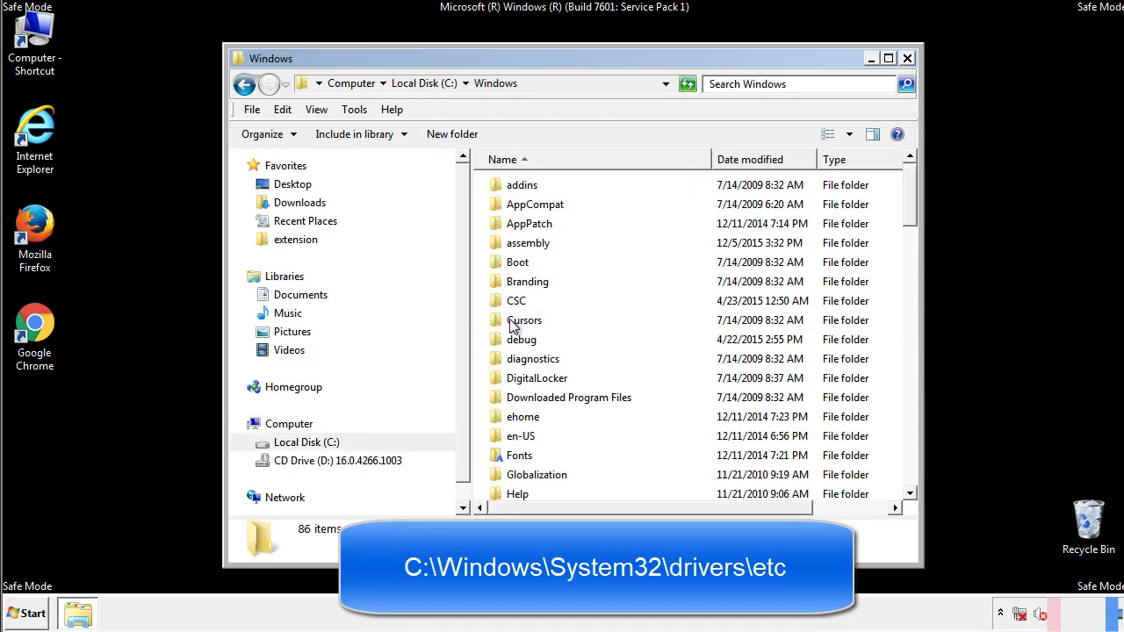
Go to System32\drivers\etc and open the hosts file
scroll(517, 395, down, 2)
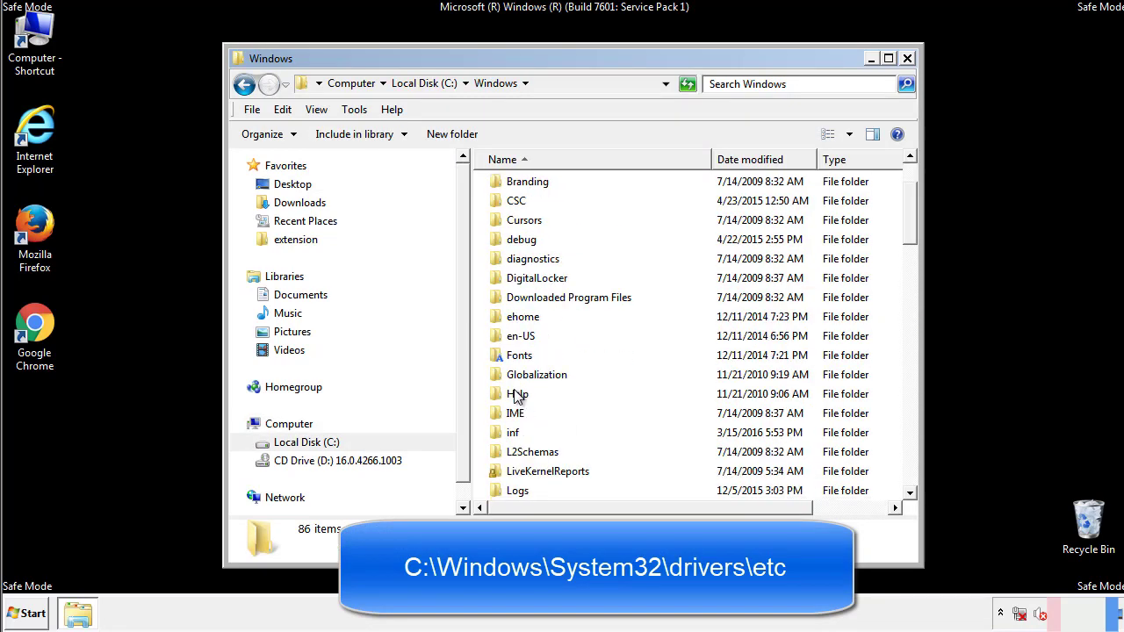
scroll(516, 397, down, 2)
scroll(516, 397, down, 2)
scroll(516, 396, down, 3)
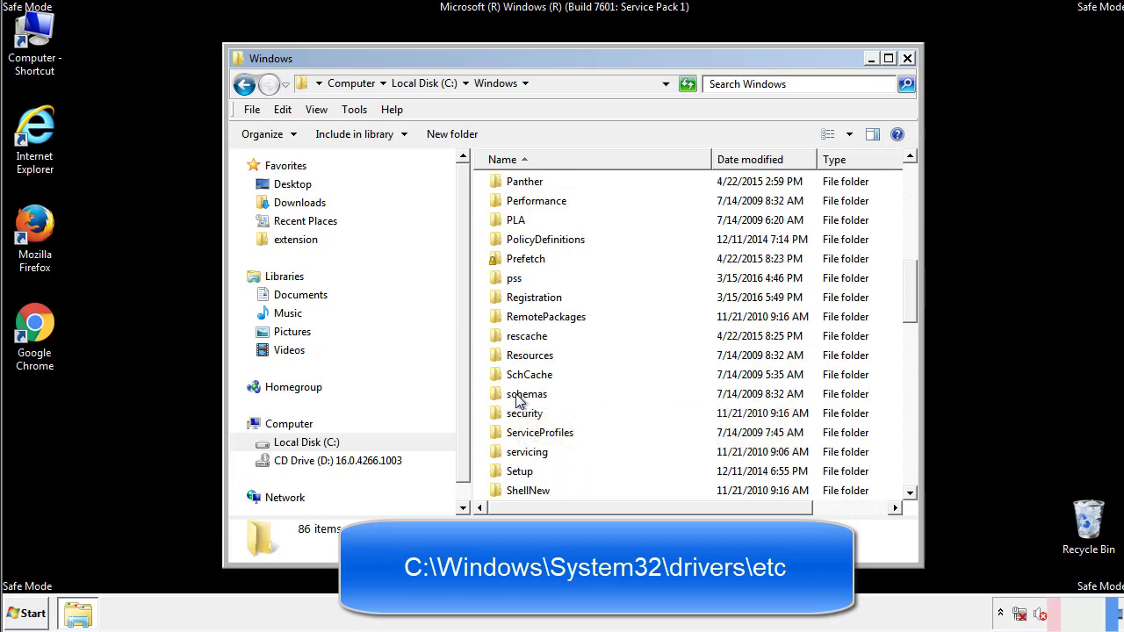
scroll(518, 399, down, 2)
double_click(529, 454)
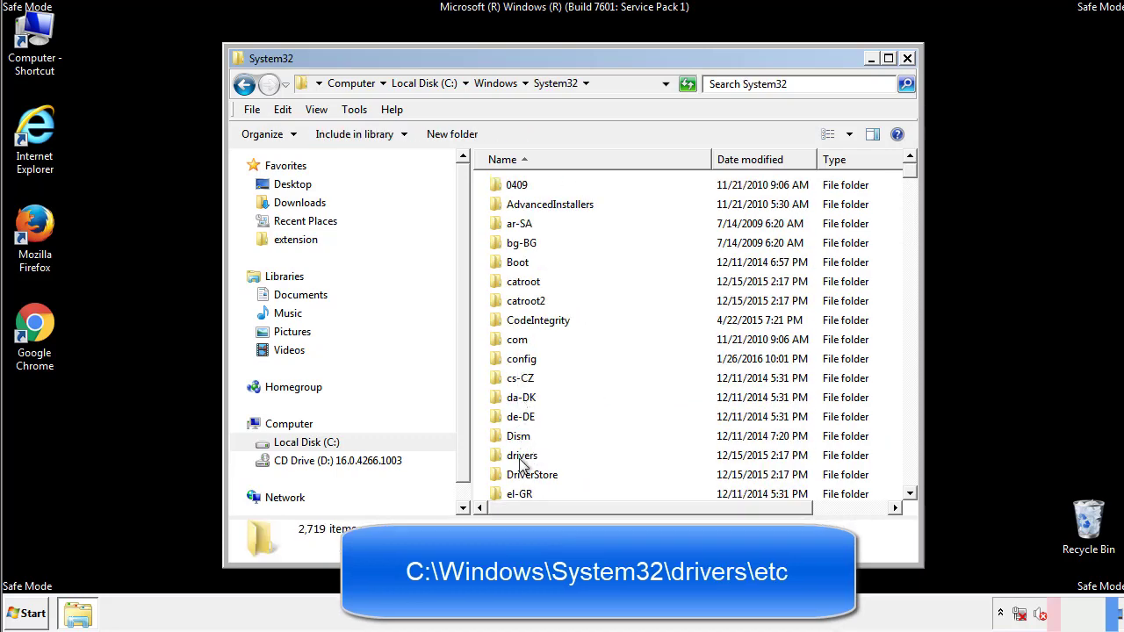
double_click(521, 457)
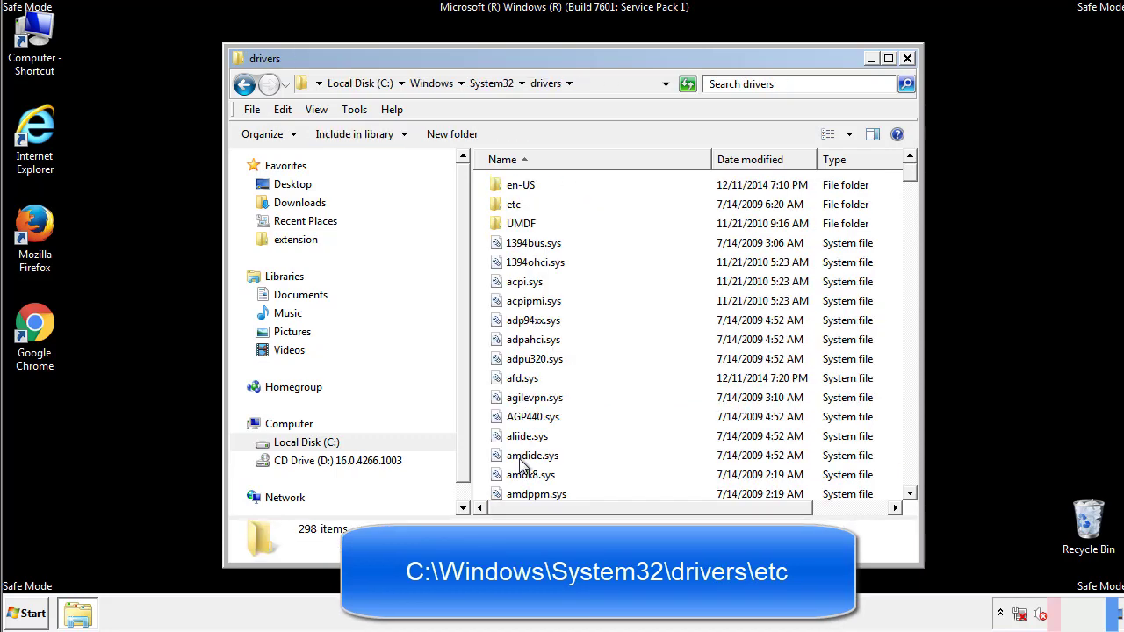
double_click(503, 209)
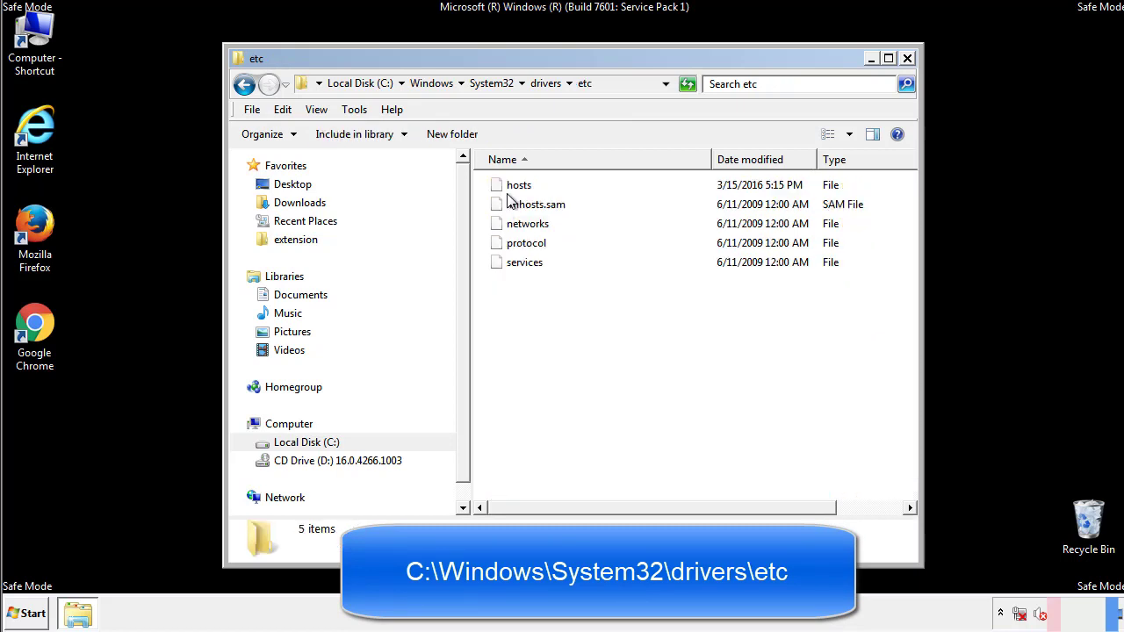
double_click(511, 186)
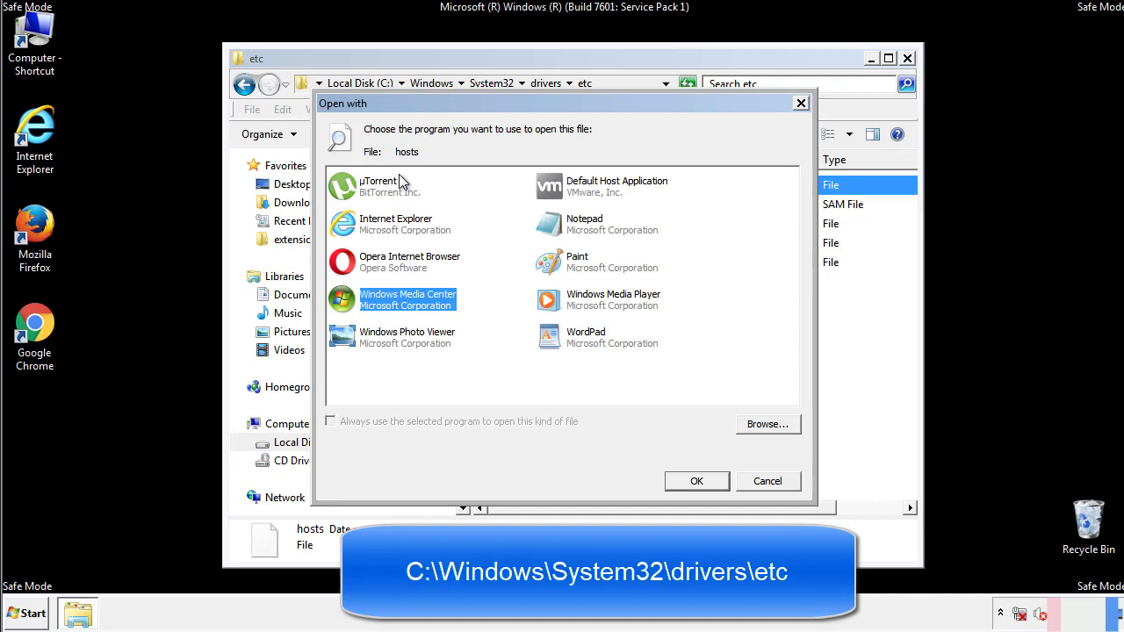
Open the hosts file in Notepad and move its window fully into view
click(569, 230)
click(695, 481)
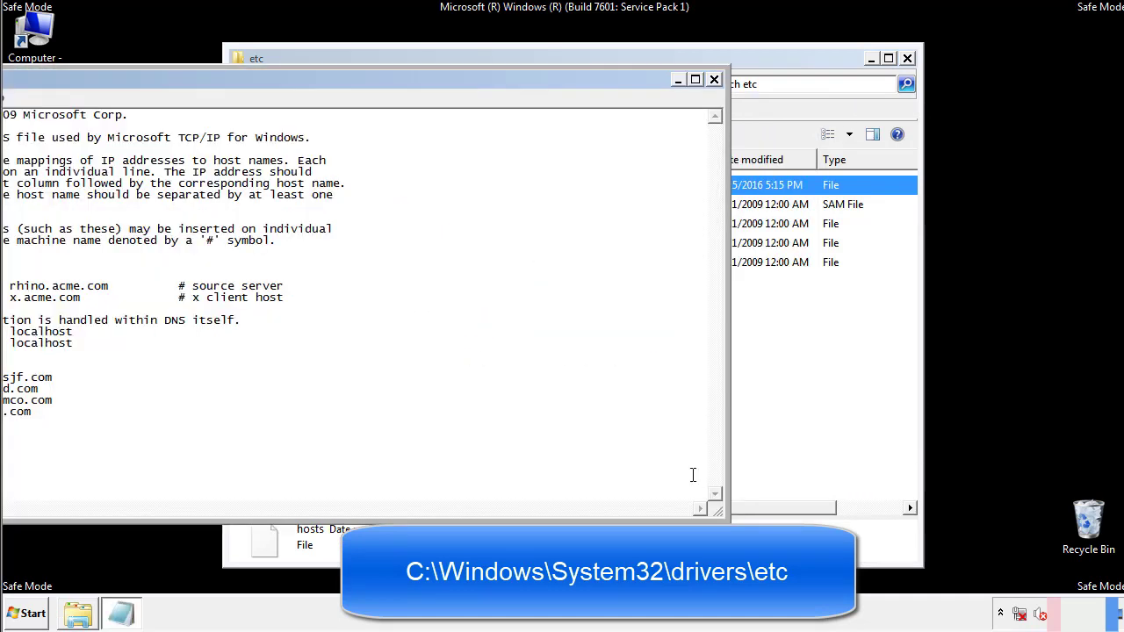
drag(459, 79, 714, 95)
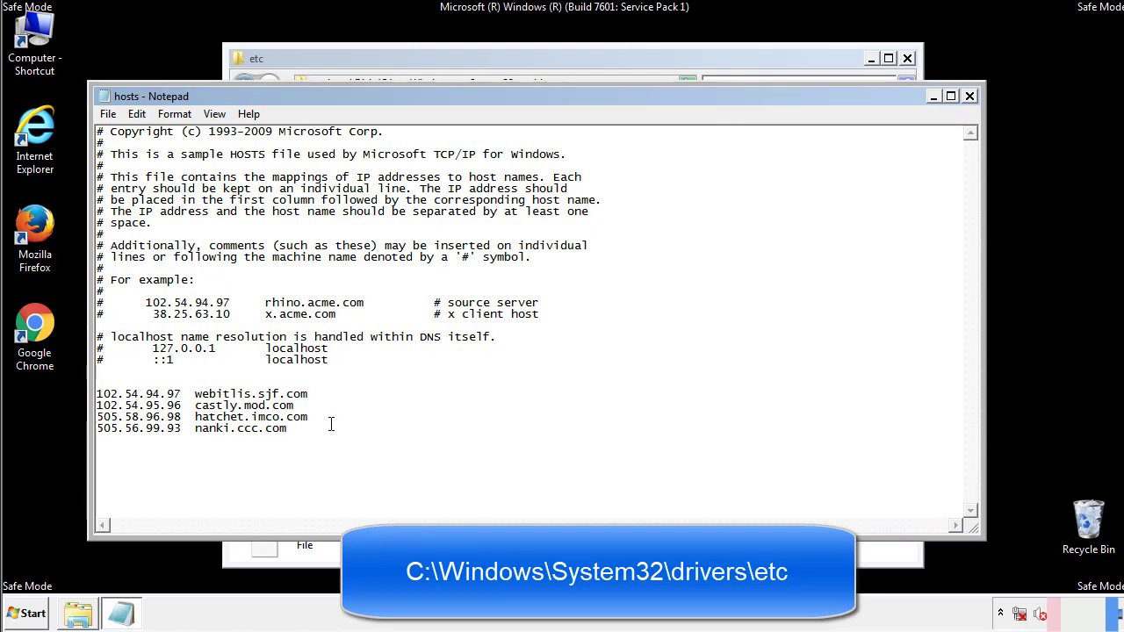
Delete the four custom host lines at the bottom and save hosts on closing
drag(313, 429, 96, 392)
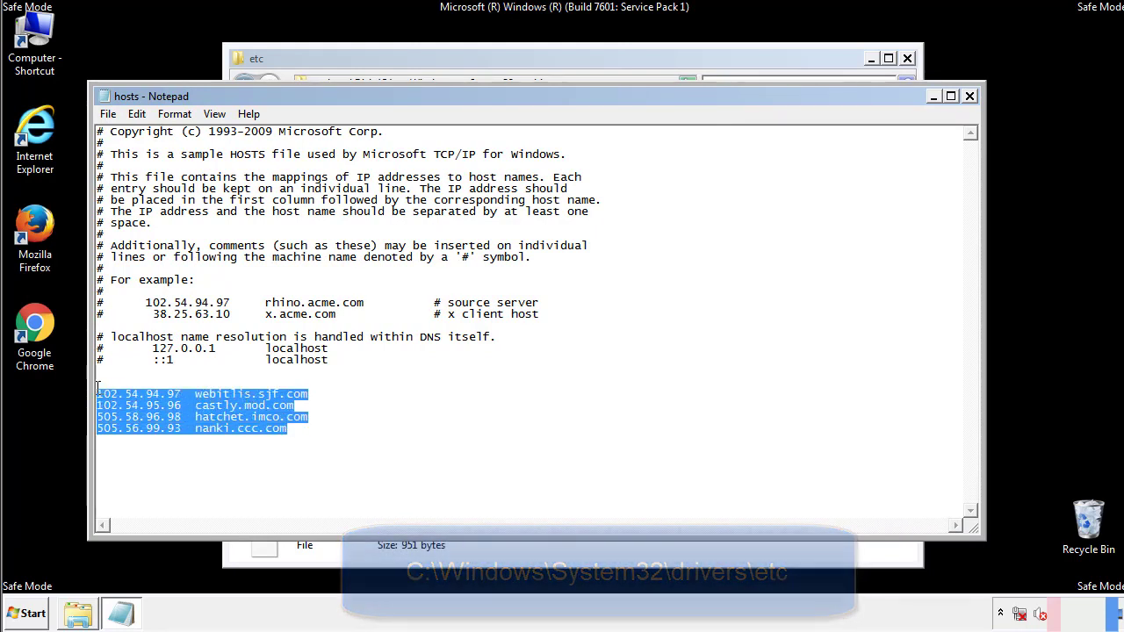
key(Delete)
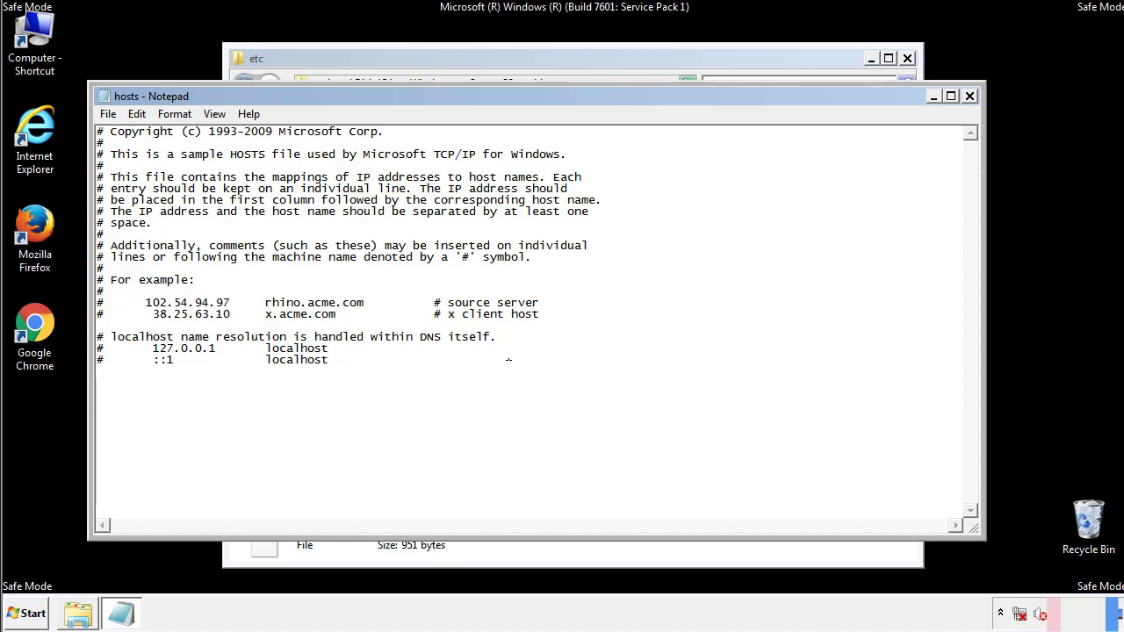
click(970, 97)
click(493, 321)
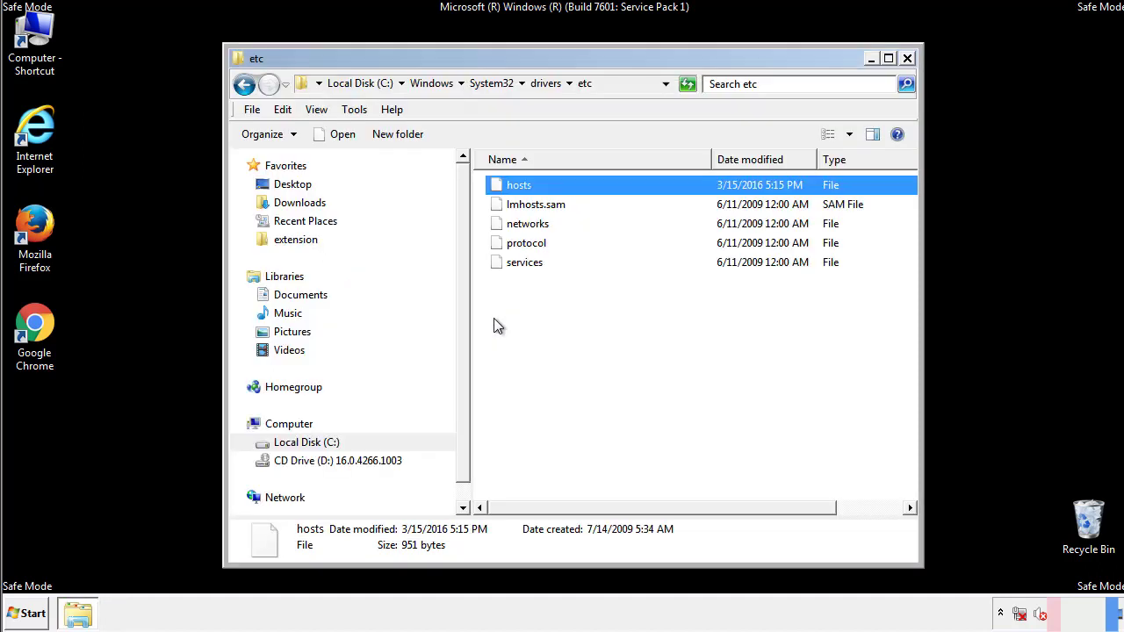
Close the etc window and open the Startup folder from All Programs
click(907, 58)
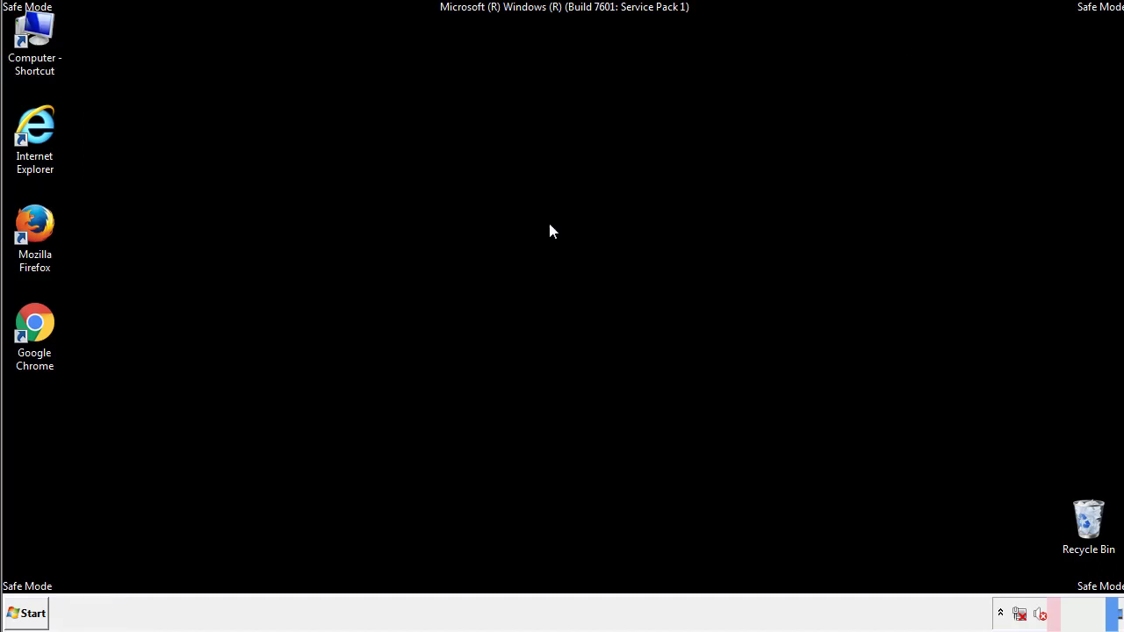
click(30, 614)
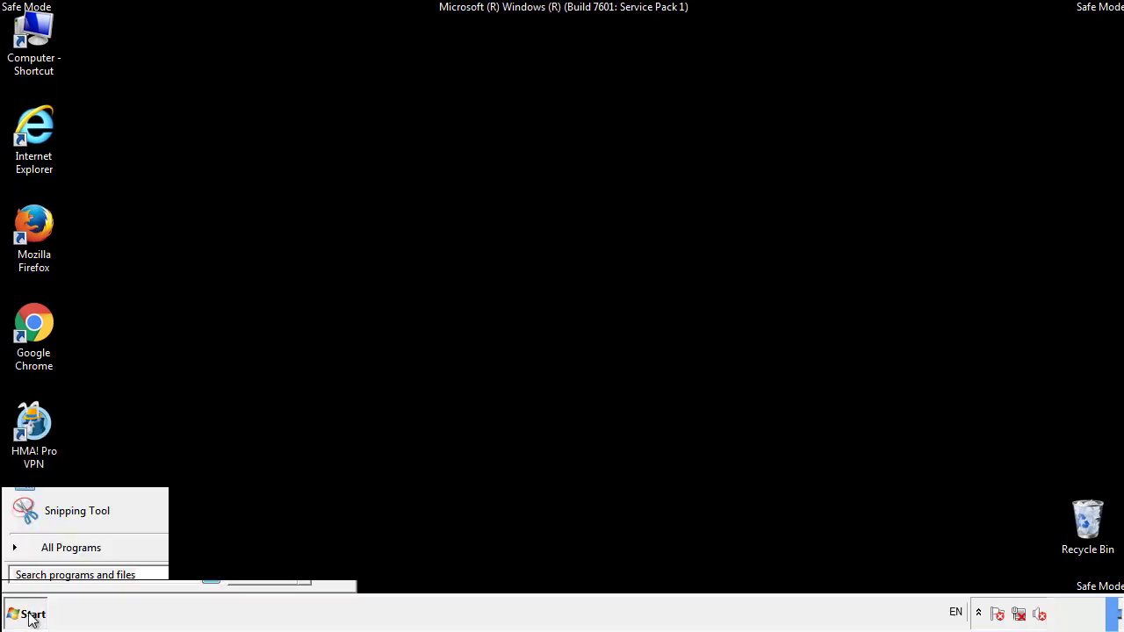
click(50, 554)
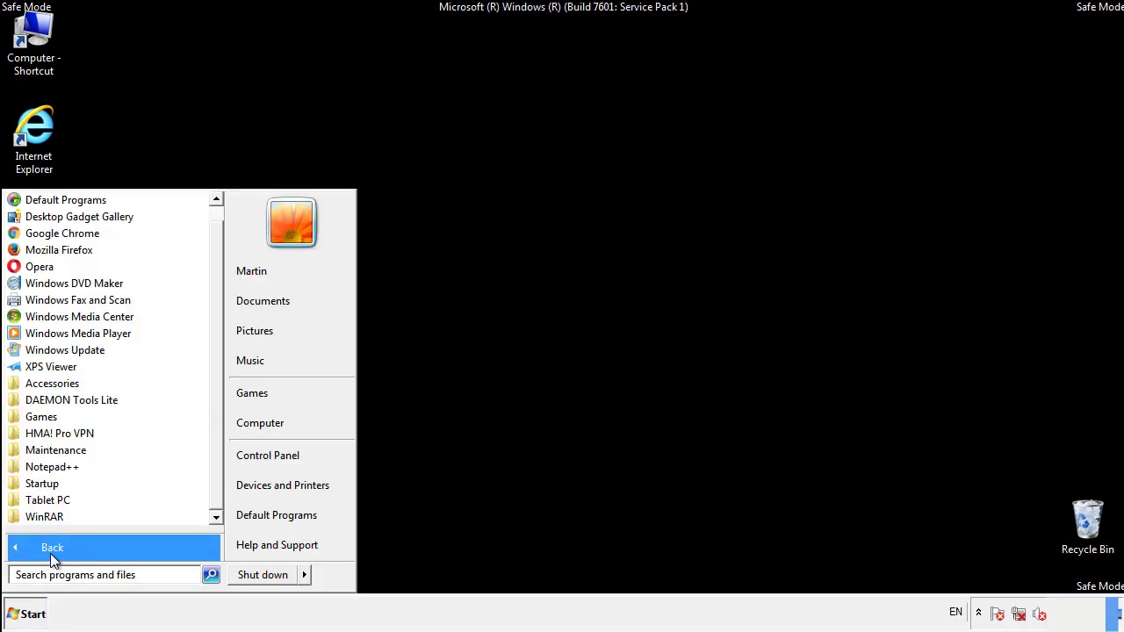
right_click(46, 487)
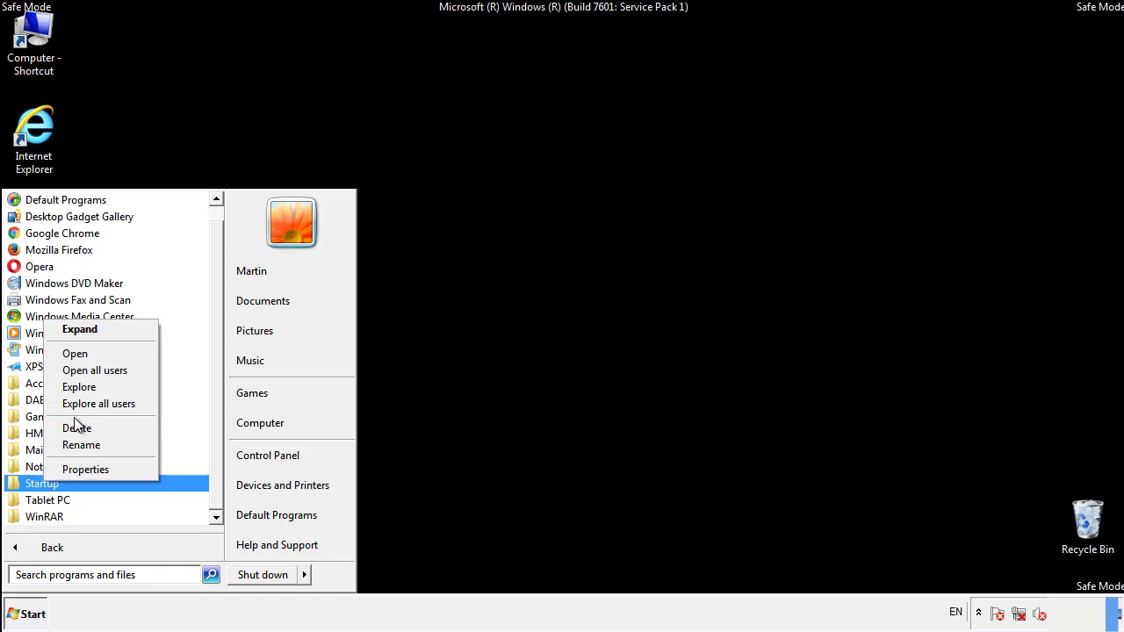
click(85, 353)
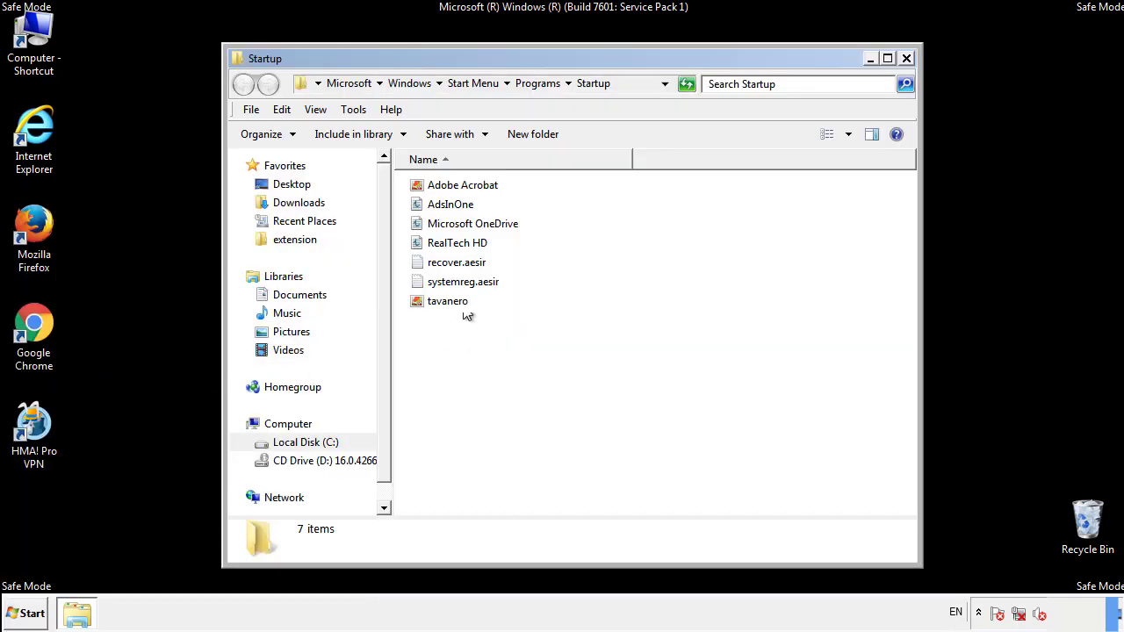
Delete AdsInOne, recover.aesir, systemreg.aesir and tavanero from Startup
click(457, 208)
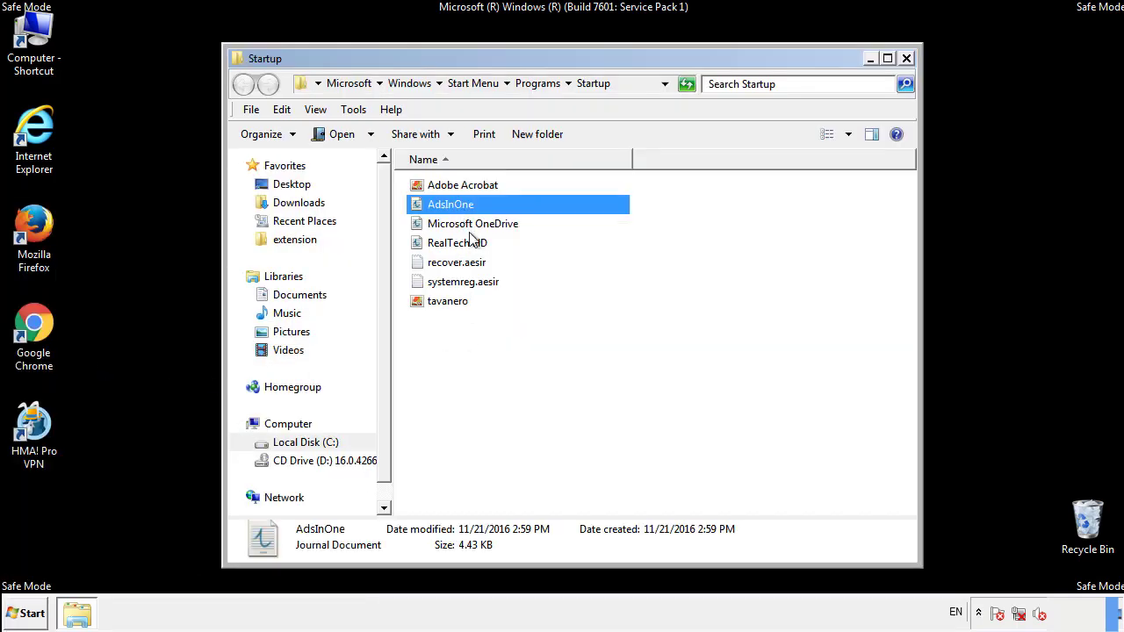
ctrl+click(467, 262)
ctrl+click(465, 282)
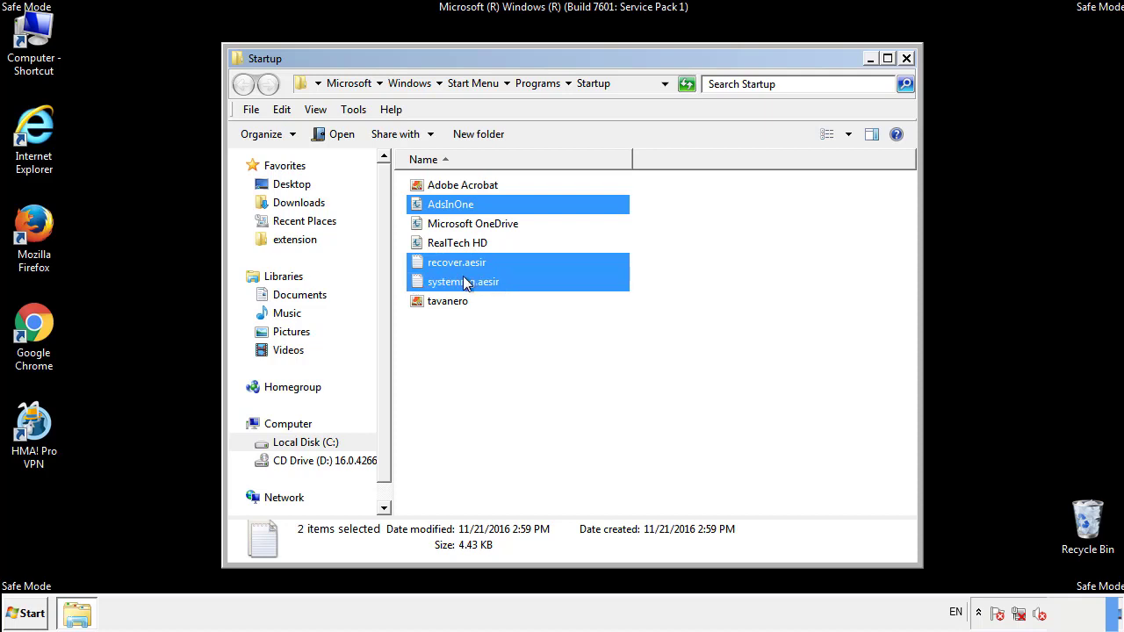
ctrl+click(449, 299)
right_click(445, 302)
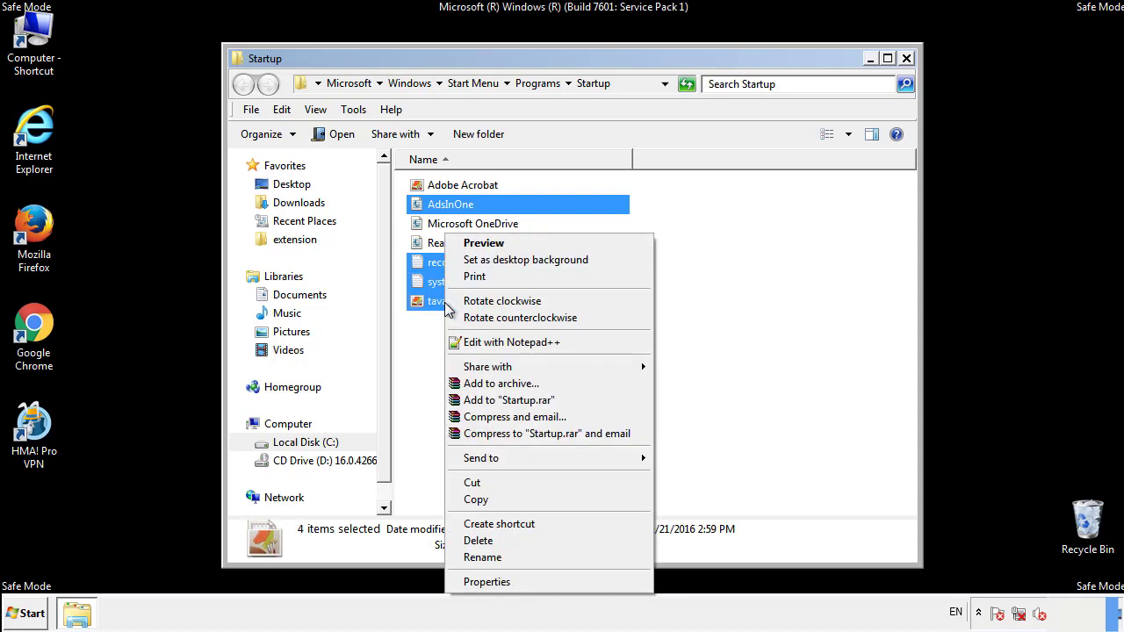
click(474, 540)
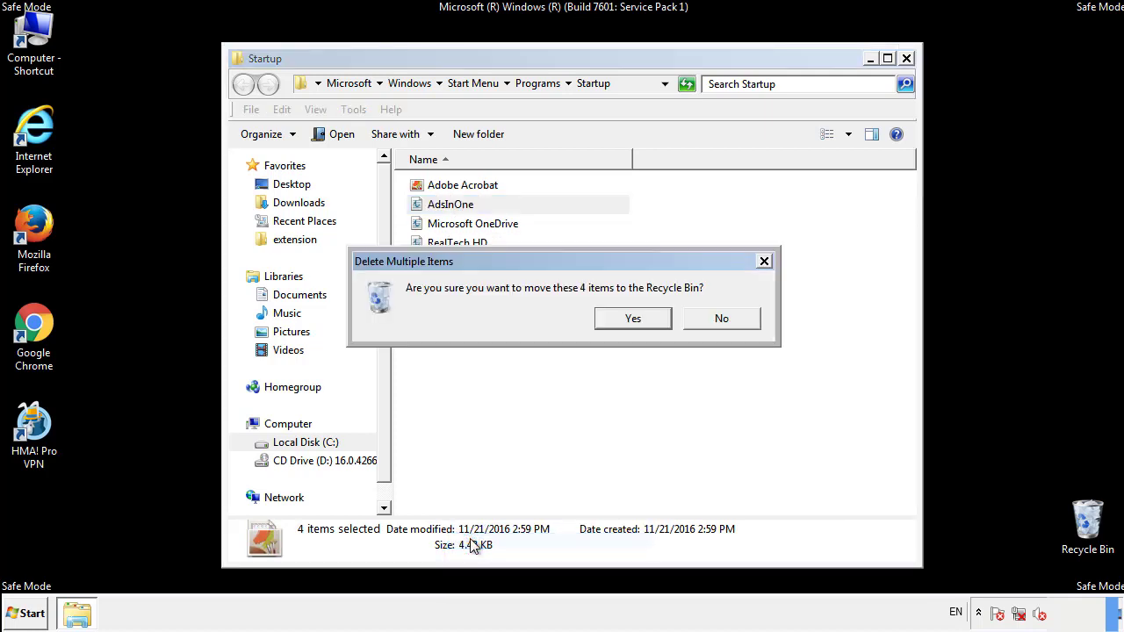
click(625, 321)
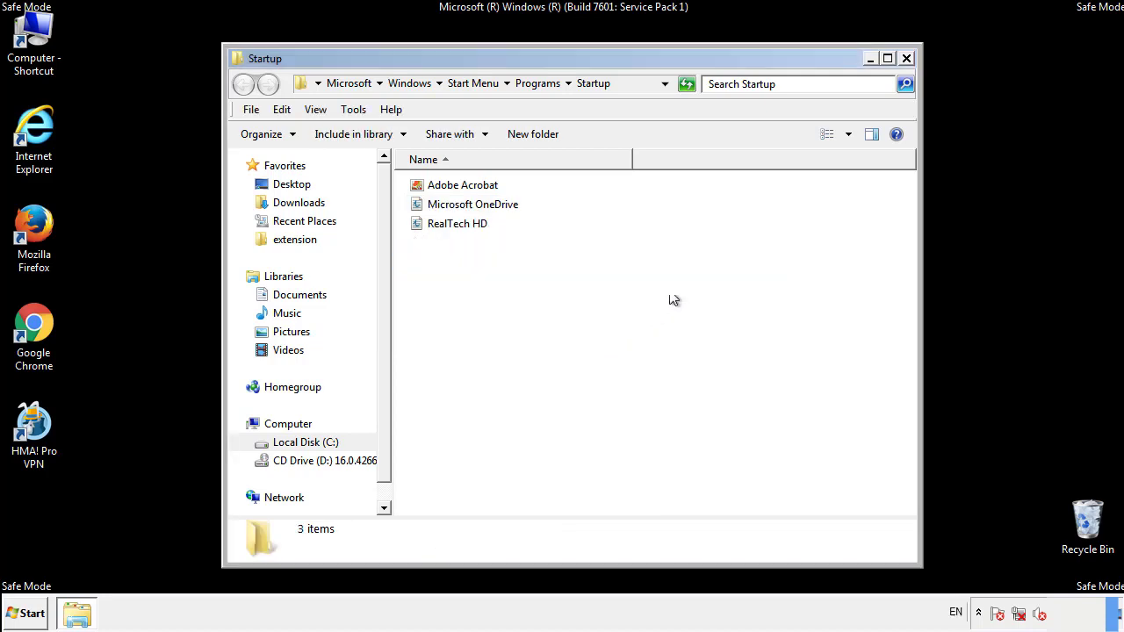
Close the Startup folder and launch regedit from the Start search
click(907, 60)
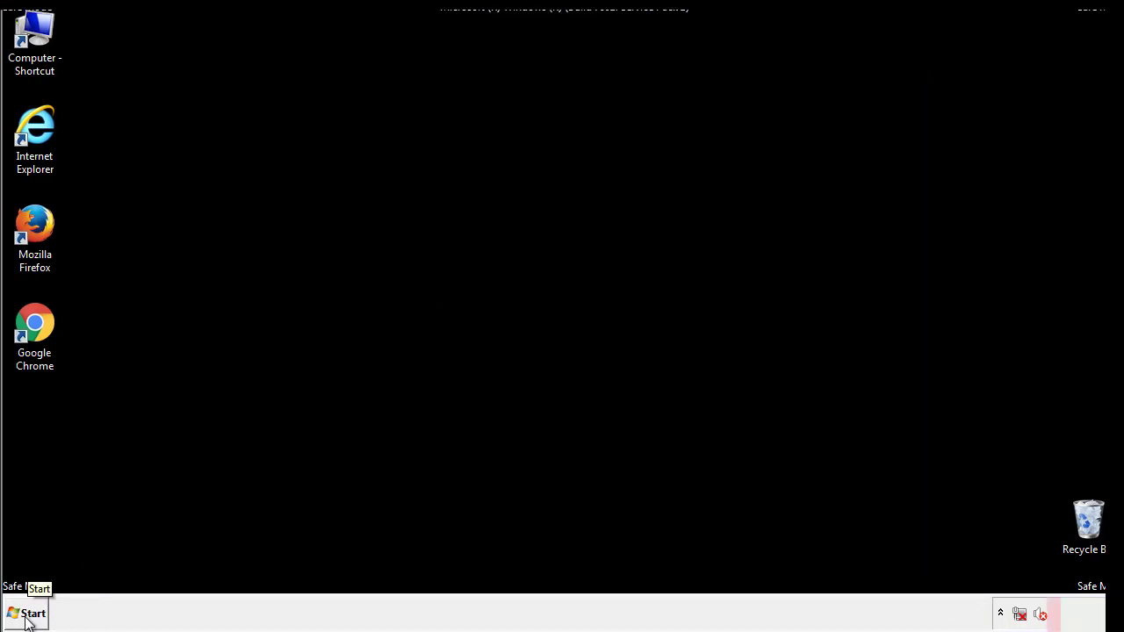
click(27, 619)
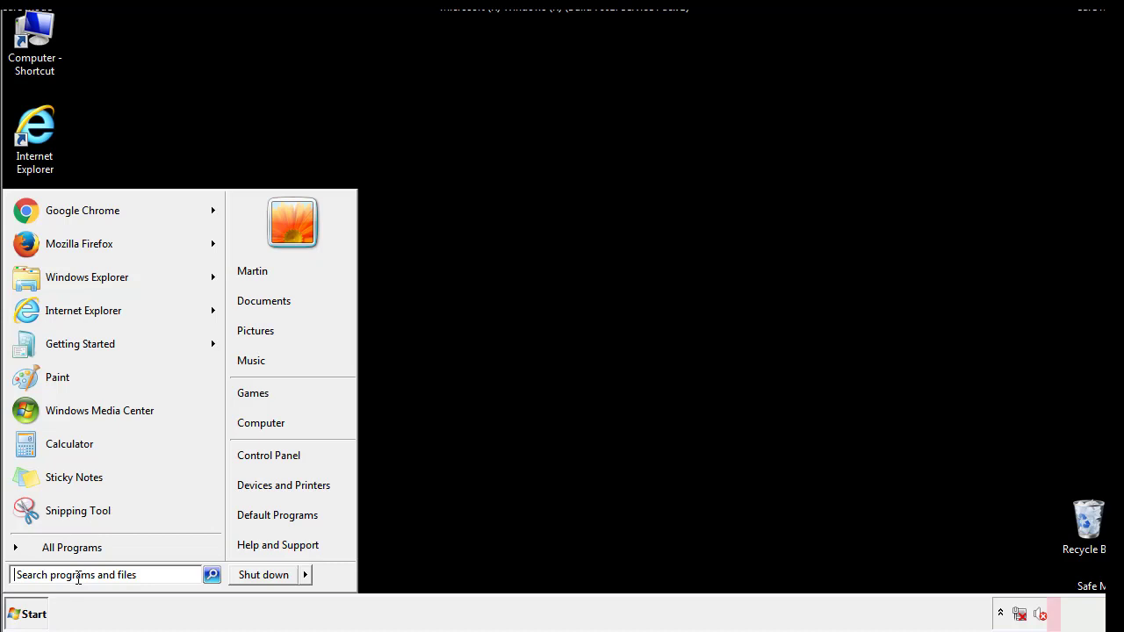
text(reged)
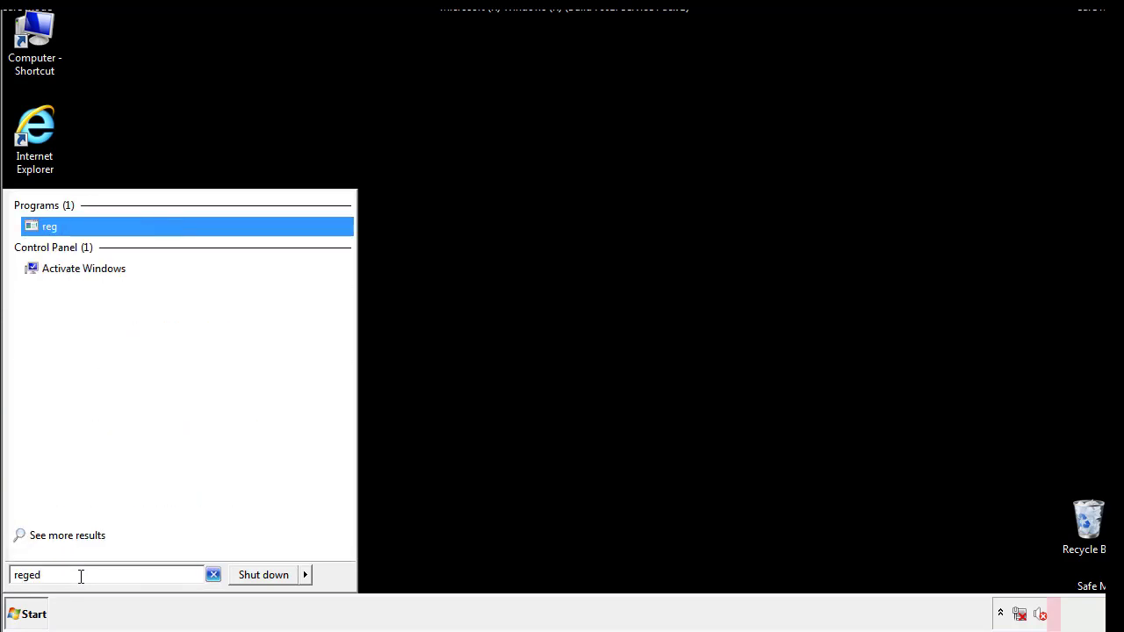
text(it)
key(Return)
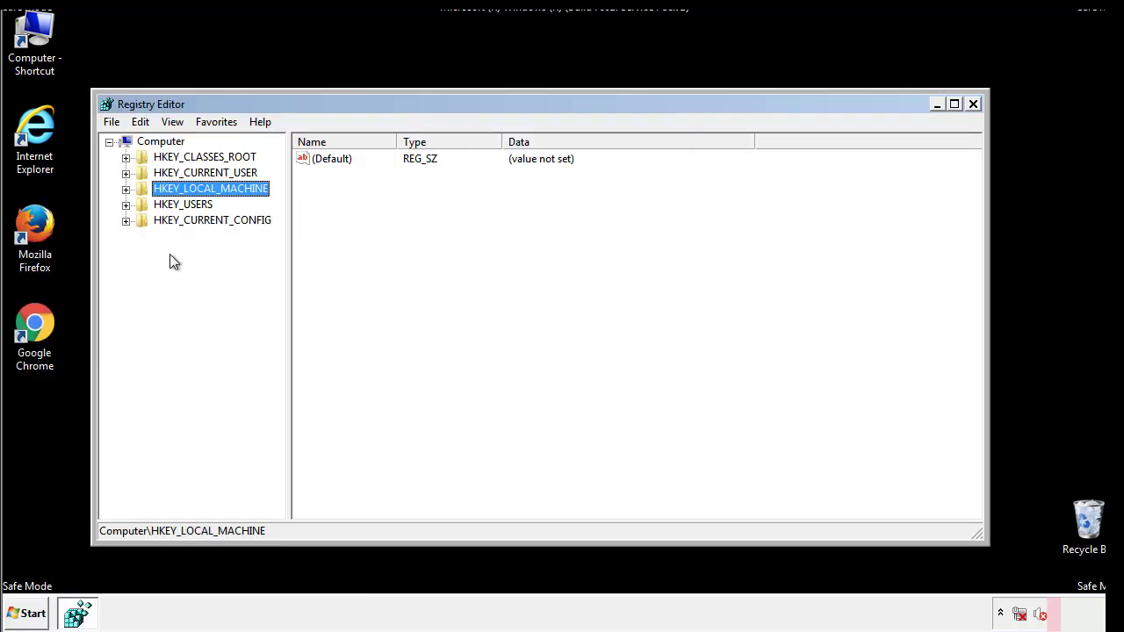
Navigate to HKEY_LOCAL_MACHINE\SOFTWARE\Microsoft\Windows\CurrentVersion\Run
click(126, 189)
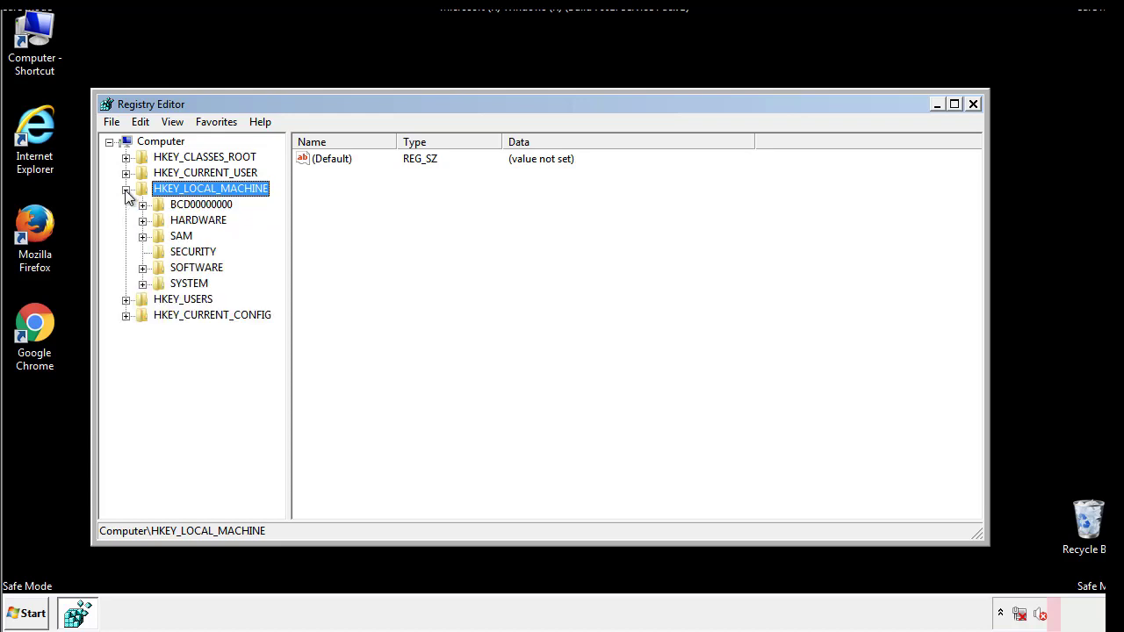
click(142, 267)
scroll(276, 259, down, 1)
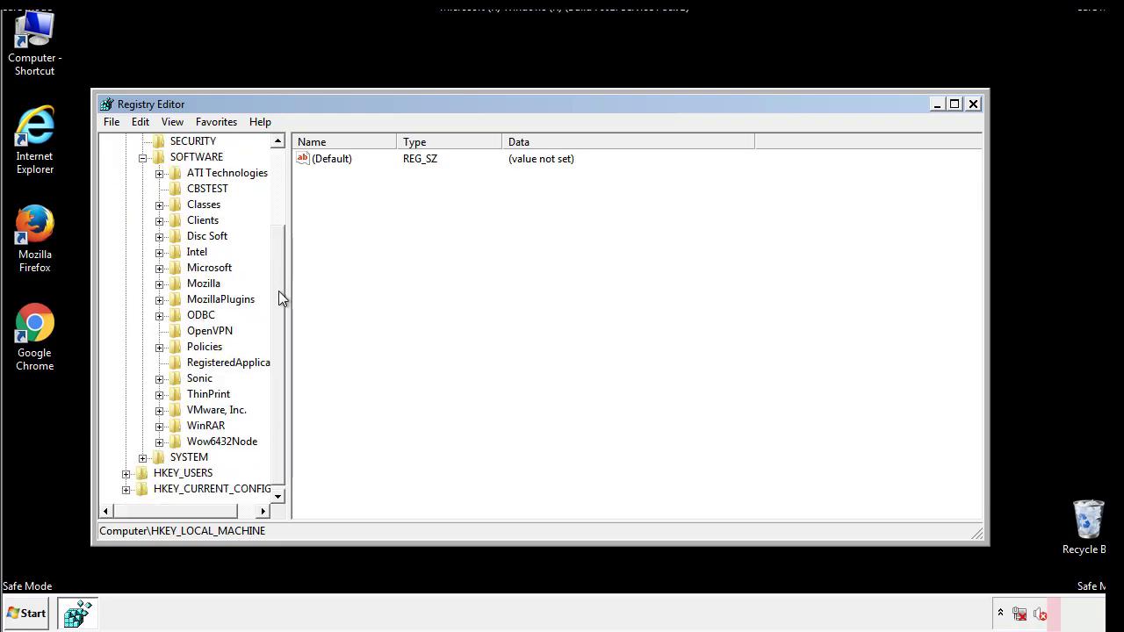
click(159, 268)
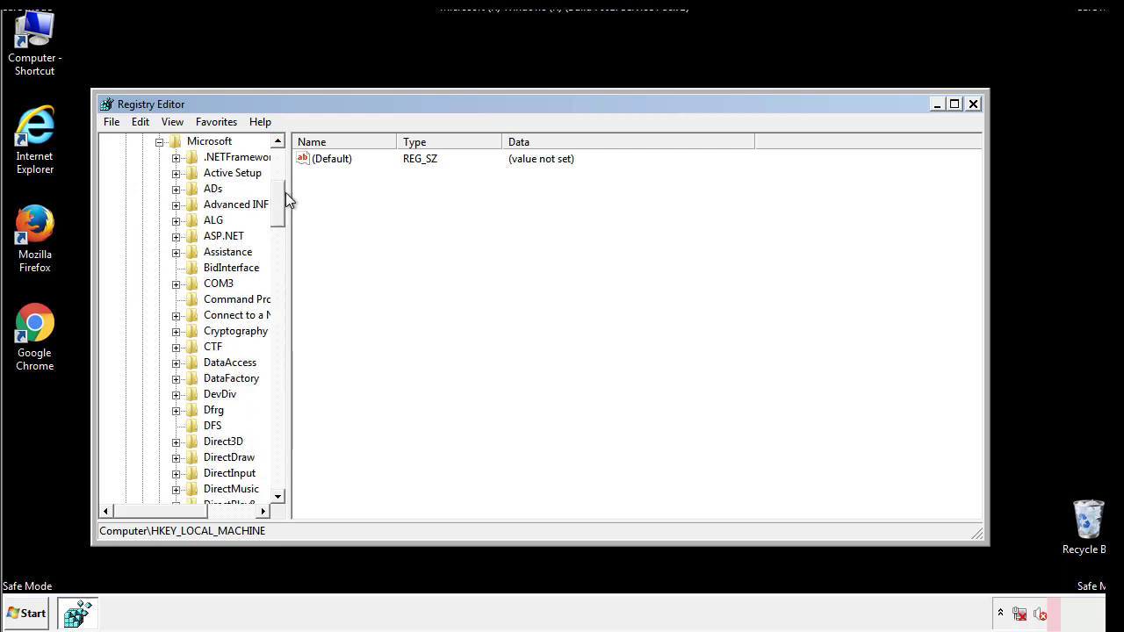
mouse_move(277, 215)
mouse_down()
mouse_move(277, 464)
mouse_move(276, 451)
mouse_up()
click(176, 268)
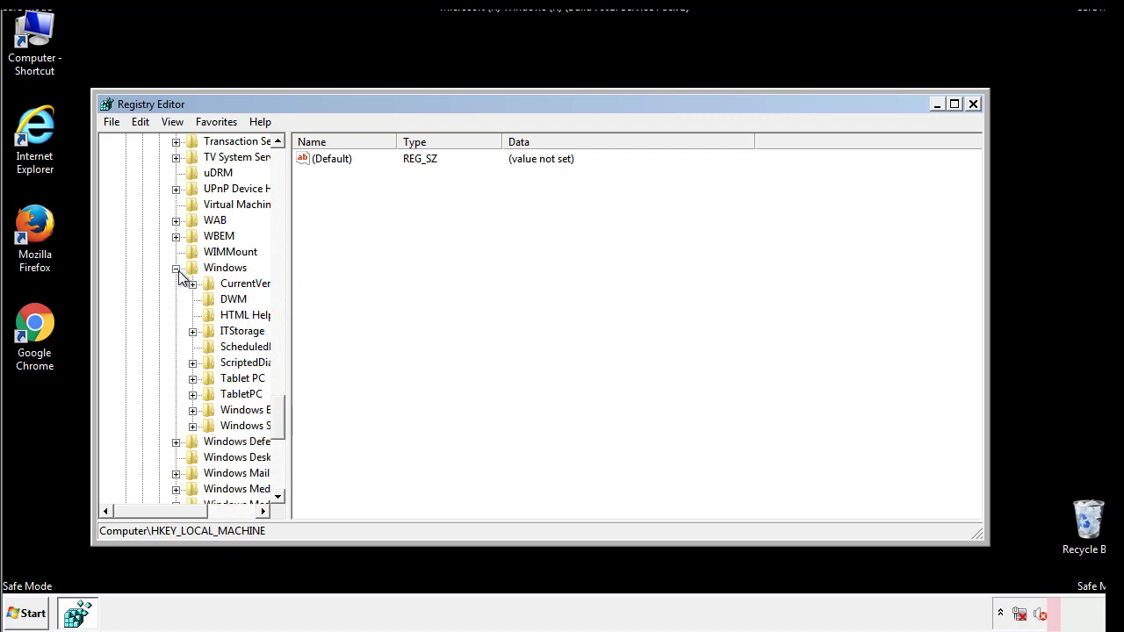
drag(153, 511, 179, 516)
click(146, 283)
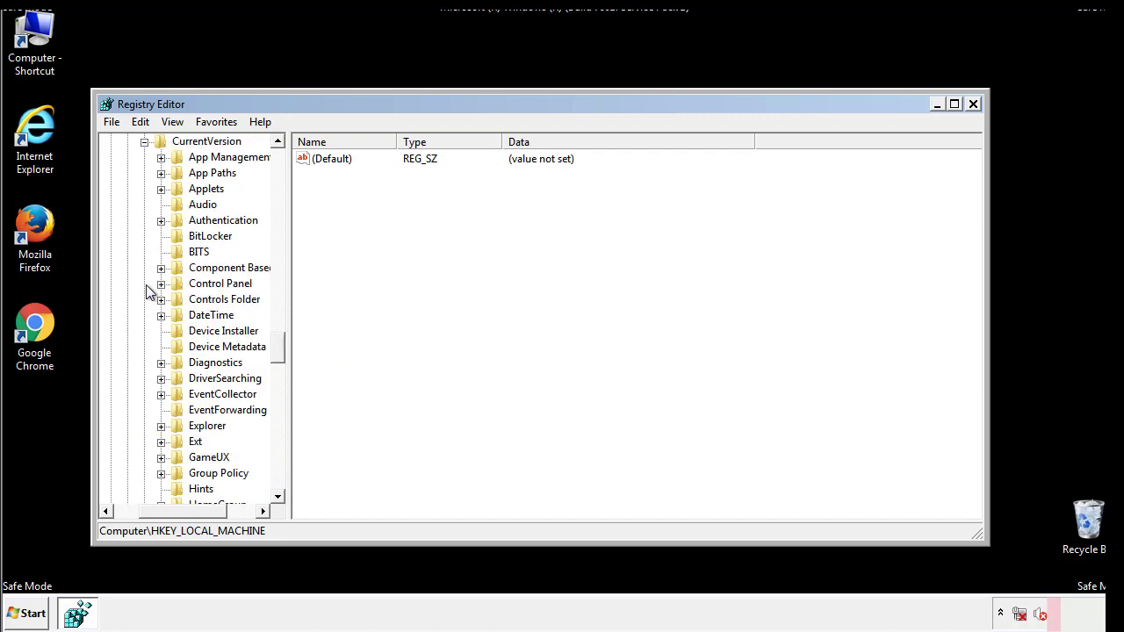
mouse_move(286, 347)
mouse_down()
mouse_move(278, 427)
mouse_move(278, 406)
mouse_up()
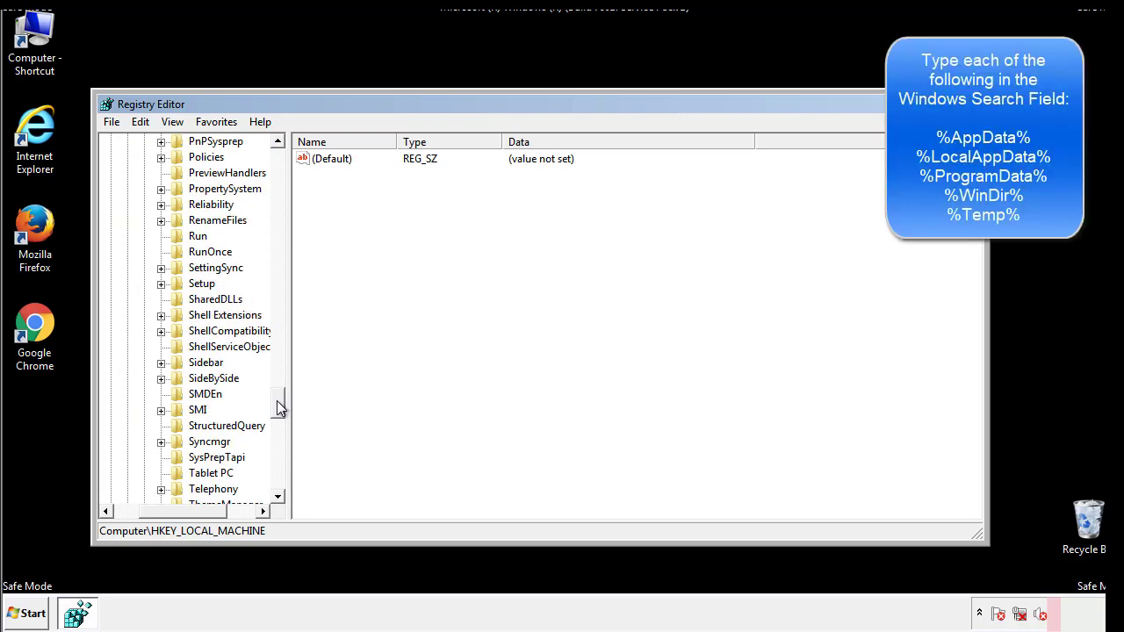
click(181, 236)
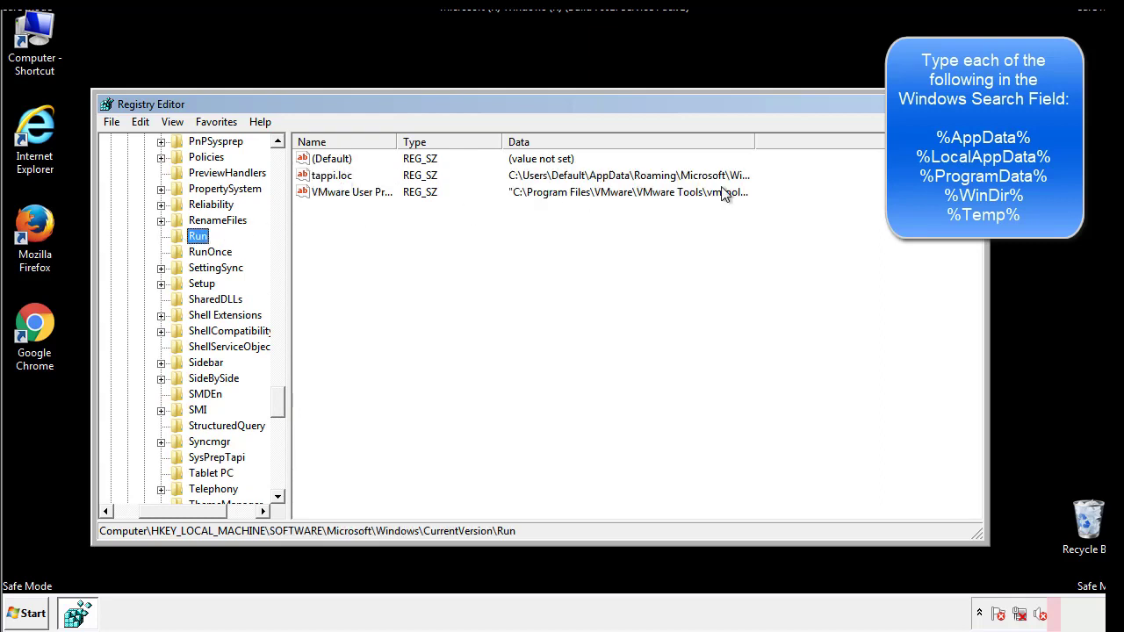
Delete the tappi.loc value from the Run key
click(334, 183)
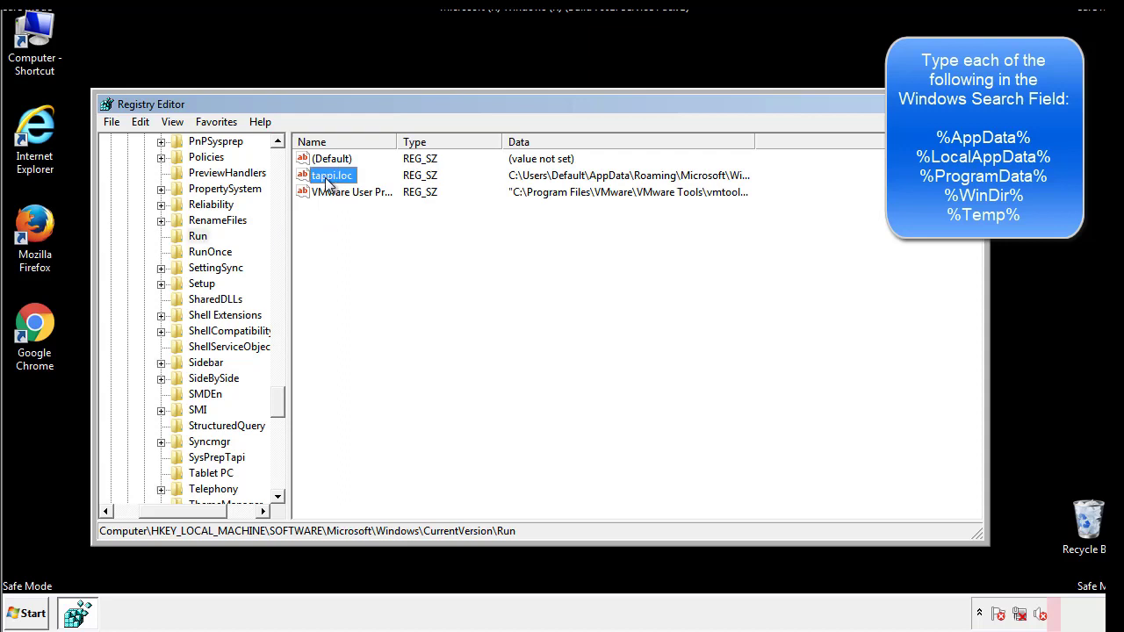
right_click(326, 178)
click(351, 229)
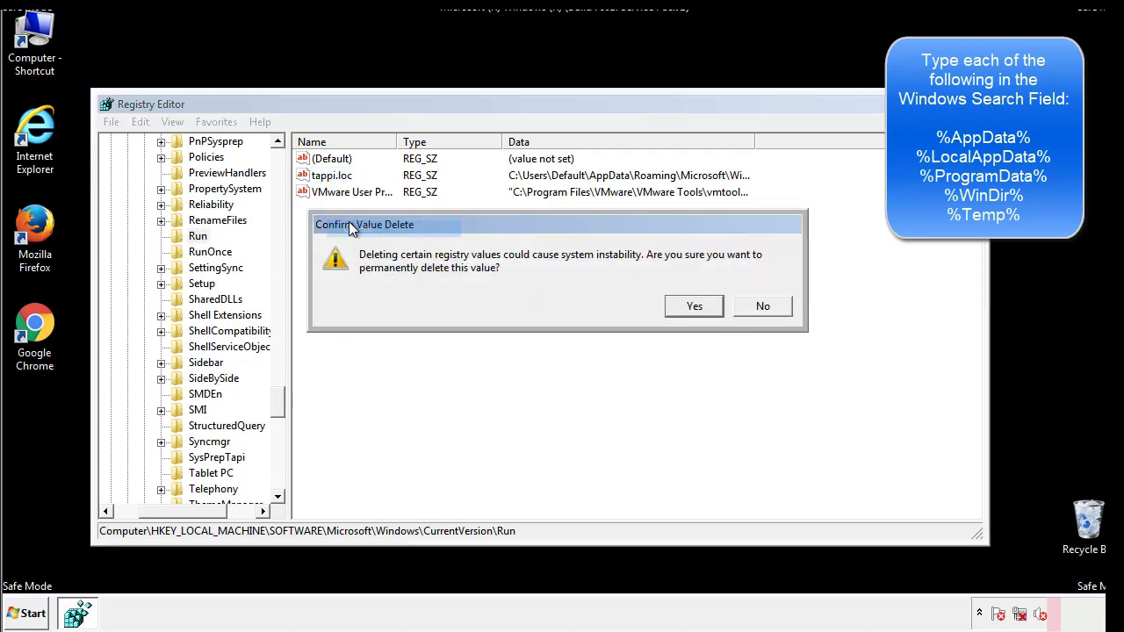
click(683, 307)
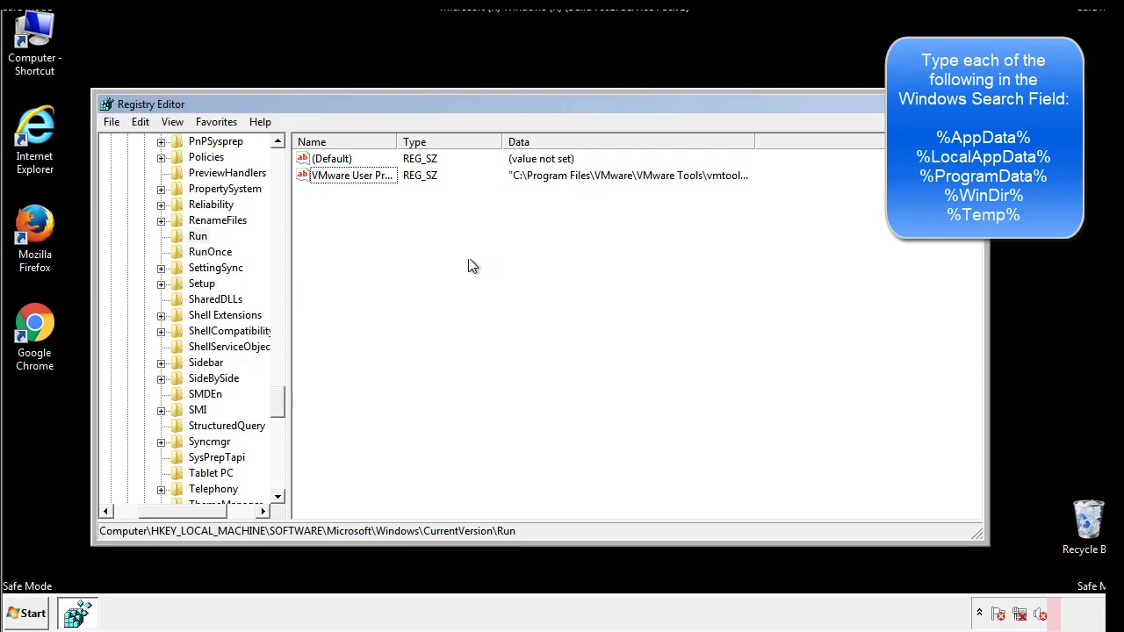
drag(280, 399, 277, 478)
Collapse HKEY_LOCAL_MACHINE and expand HKEY_CURRENT_USER\Software\Microsoft
drag(188, 514, 140, 520)
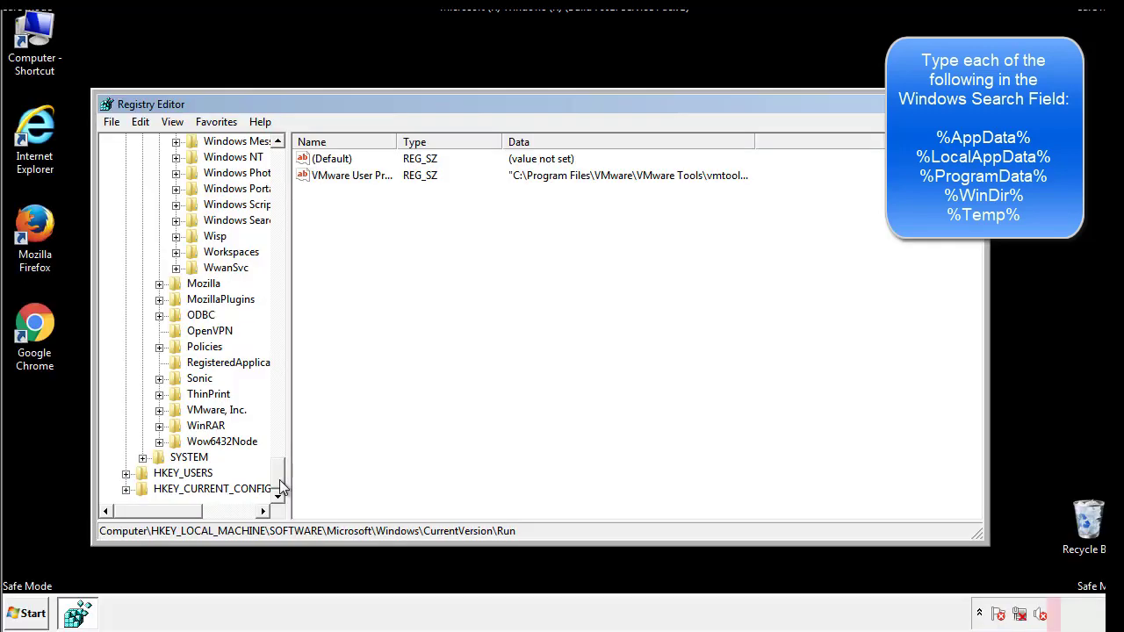
drag(283, 486, 286, 167)
click(126, 189)
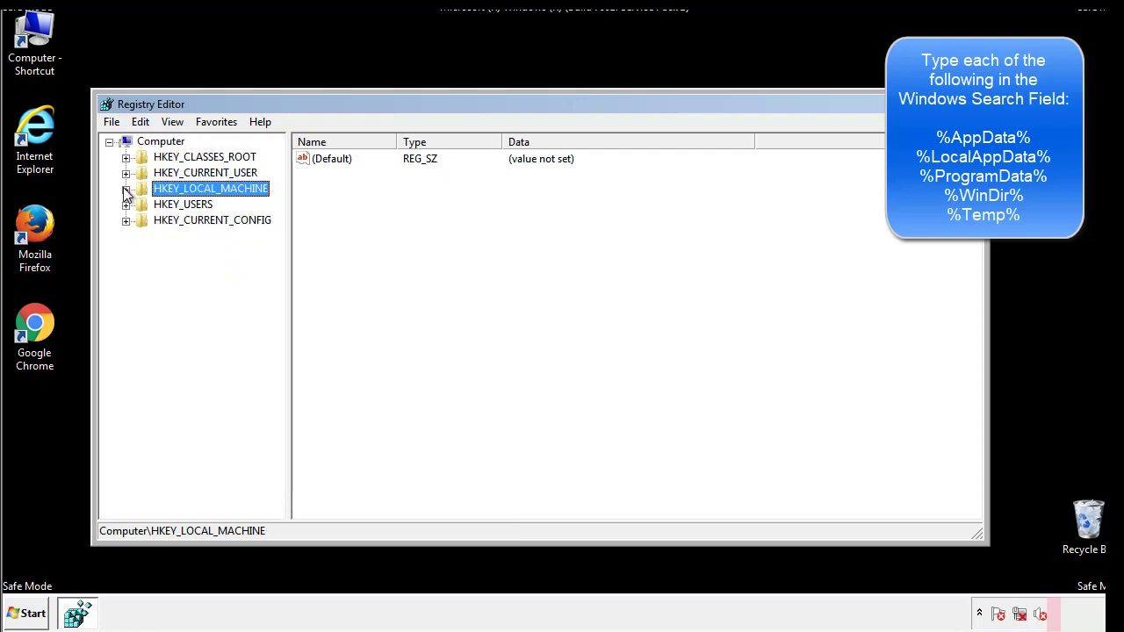
click(126, 173)
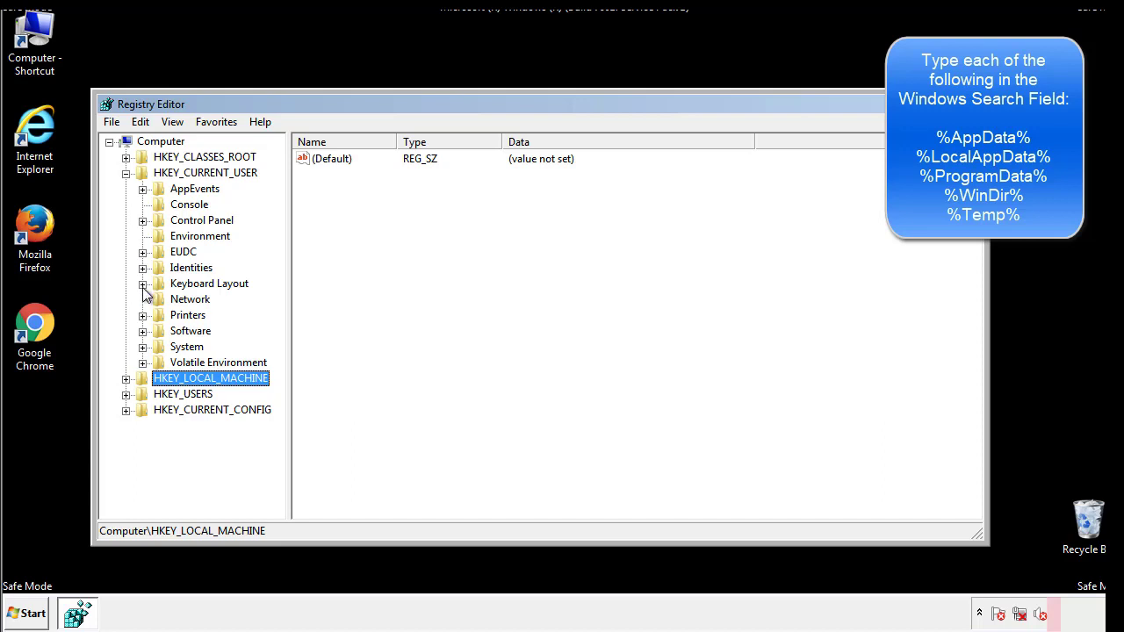
click(143, 331)
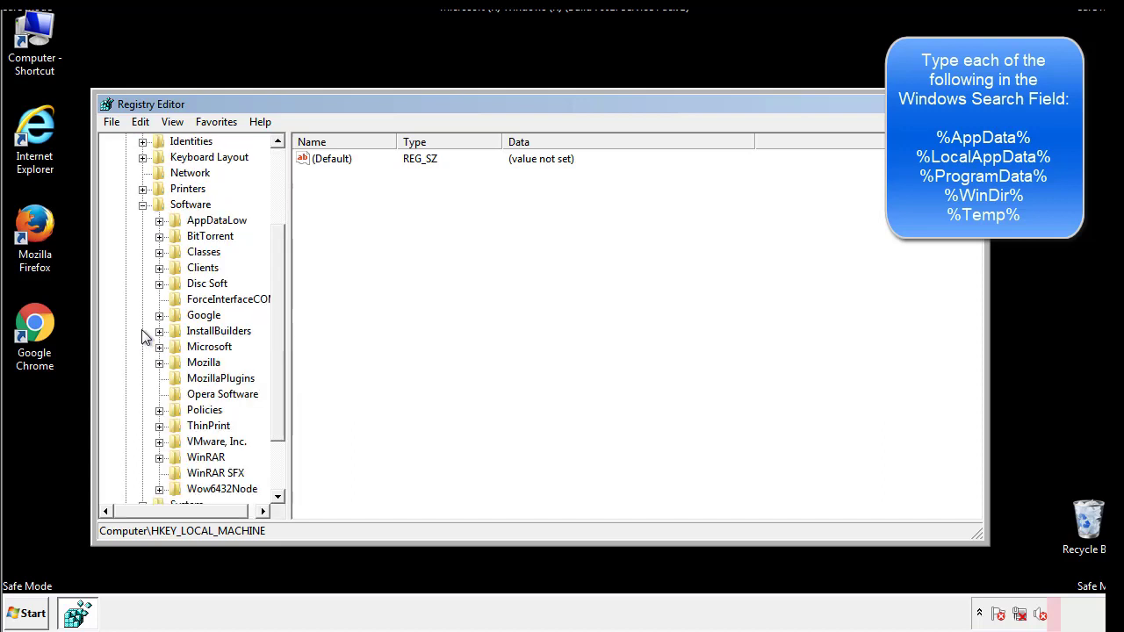
drag(275, 319, 275, 335)
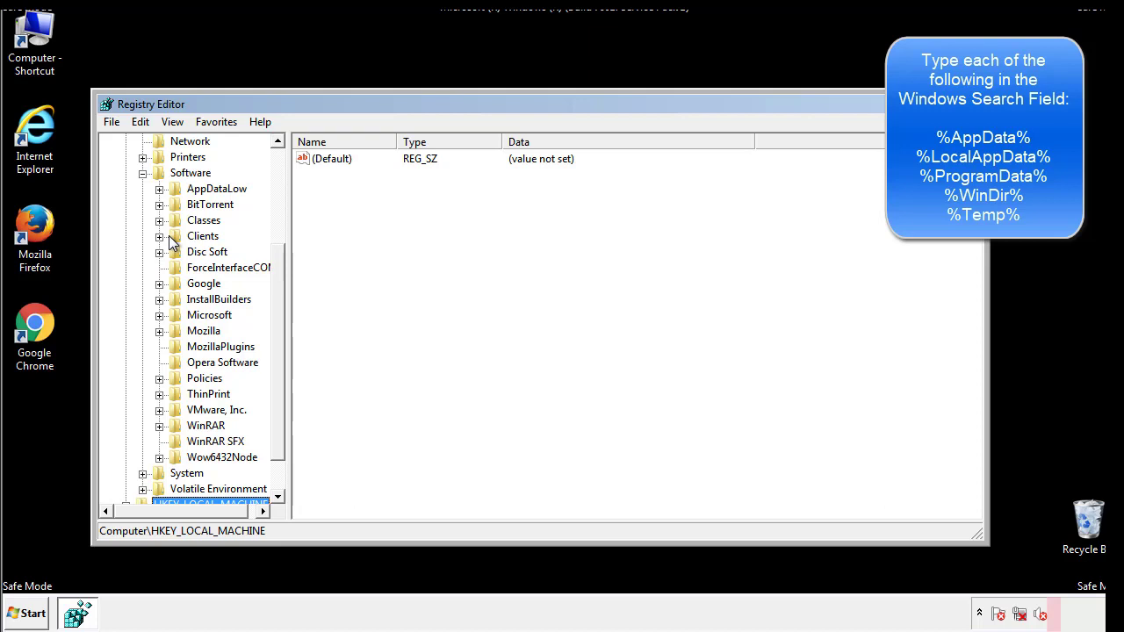
click(158, 318)
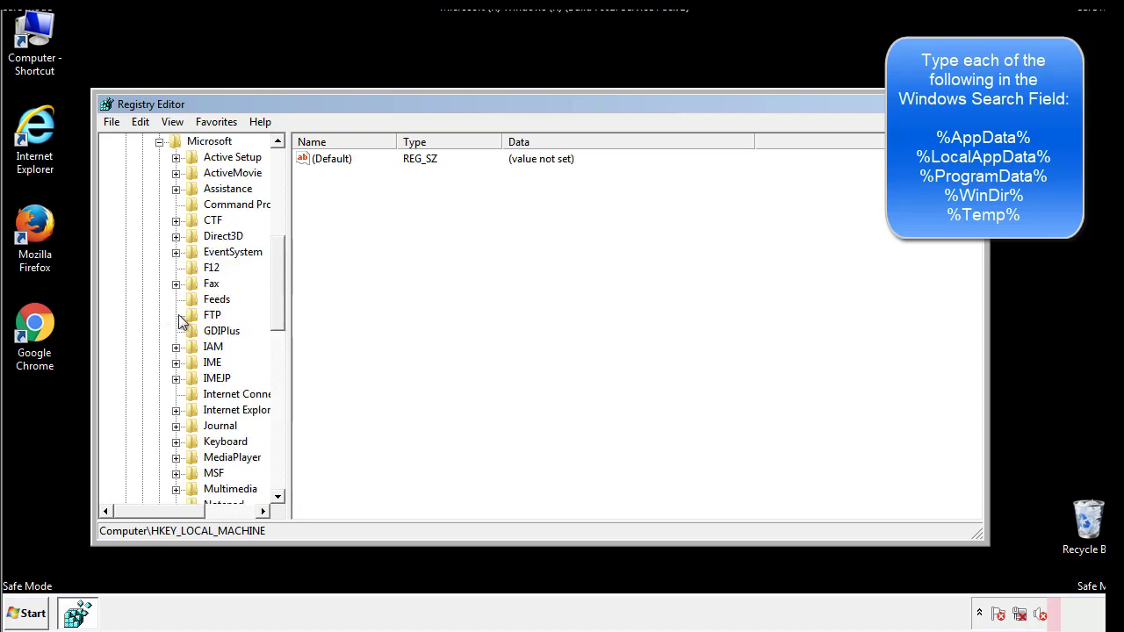
drag(276, 256, 278, 372)
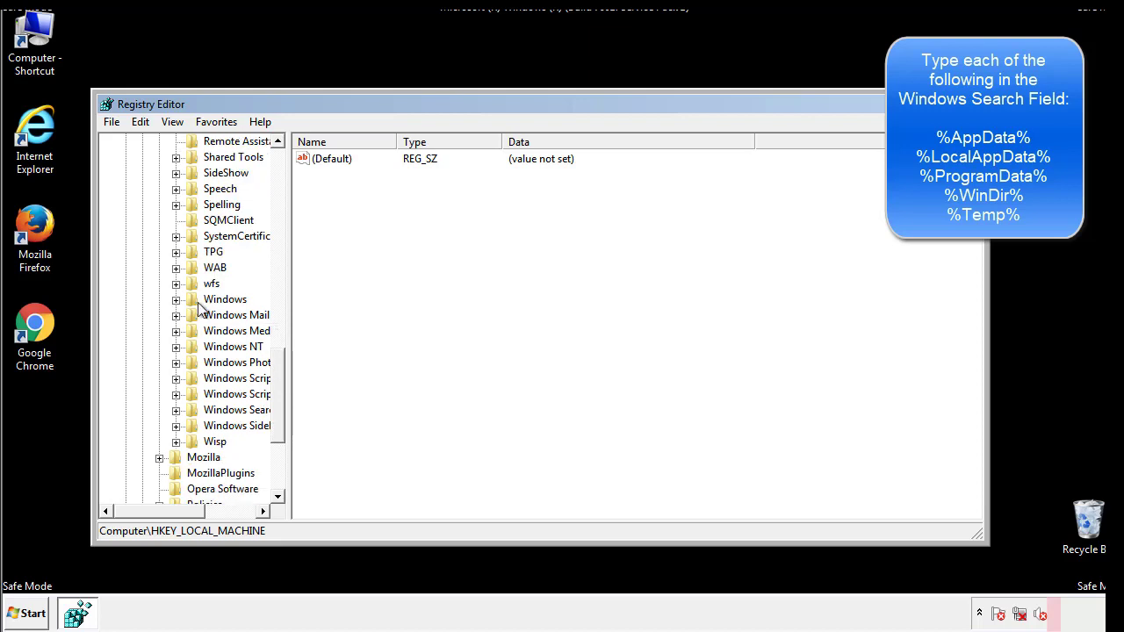
Review the HKCU CurrentVersion\Run values, showing only DAEMON Tools, then collapse Windows
click(177, 300)
click(192, 315)
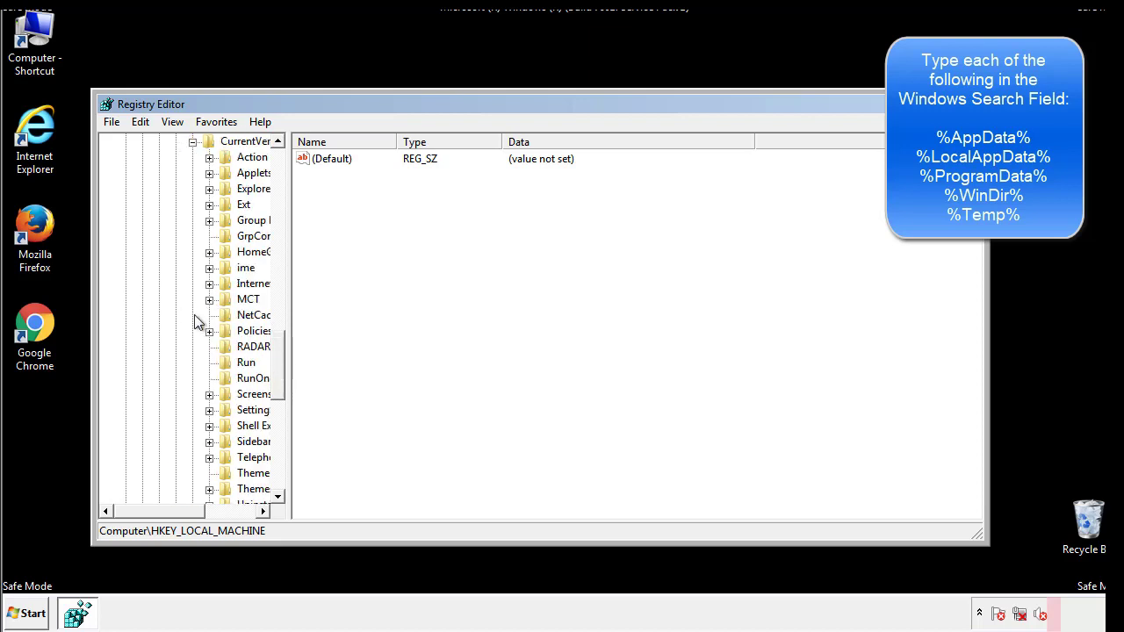
drag(171, 518, 197, 513)
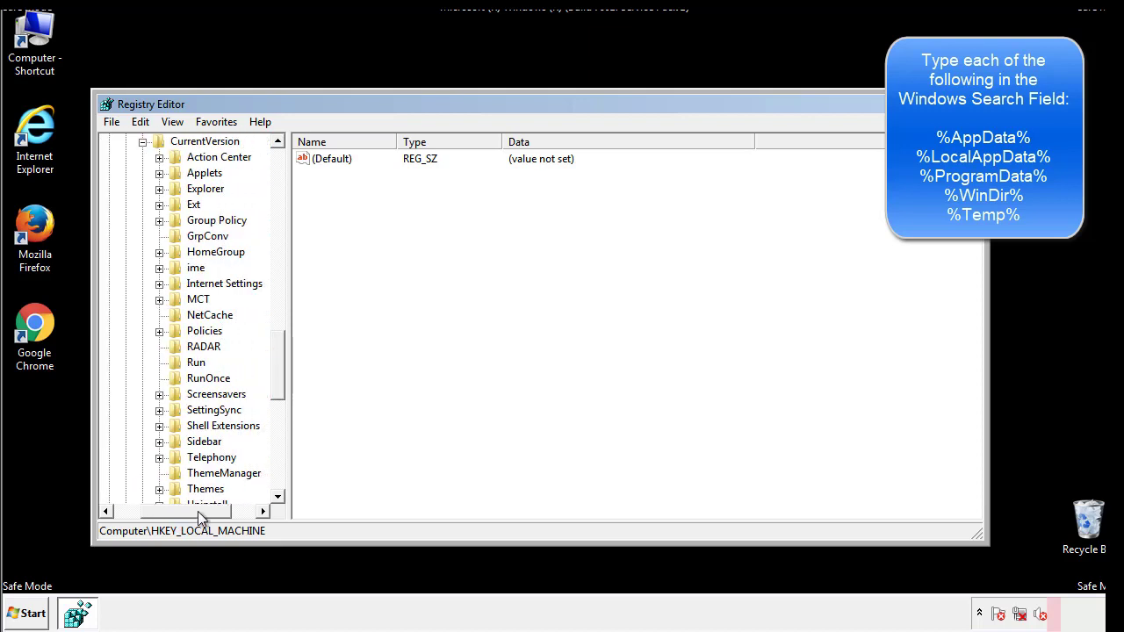
click(193, 362)
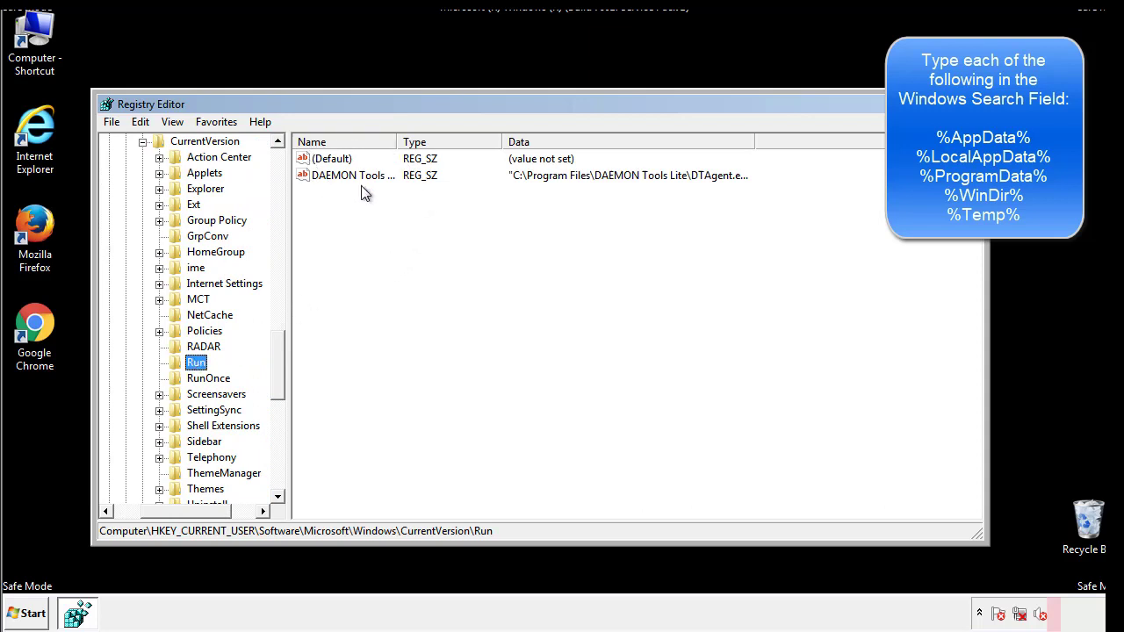
click(477, 201)
drag(186, 509, 160, 510)
drag(284, 381, 278, 366)
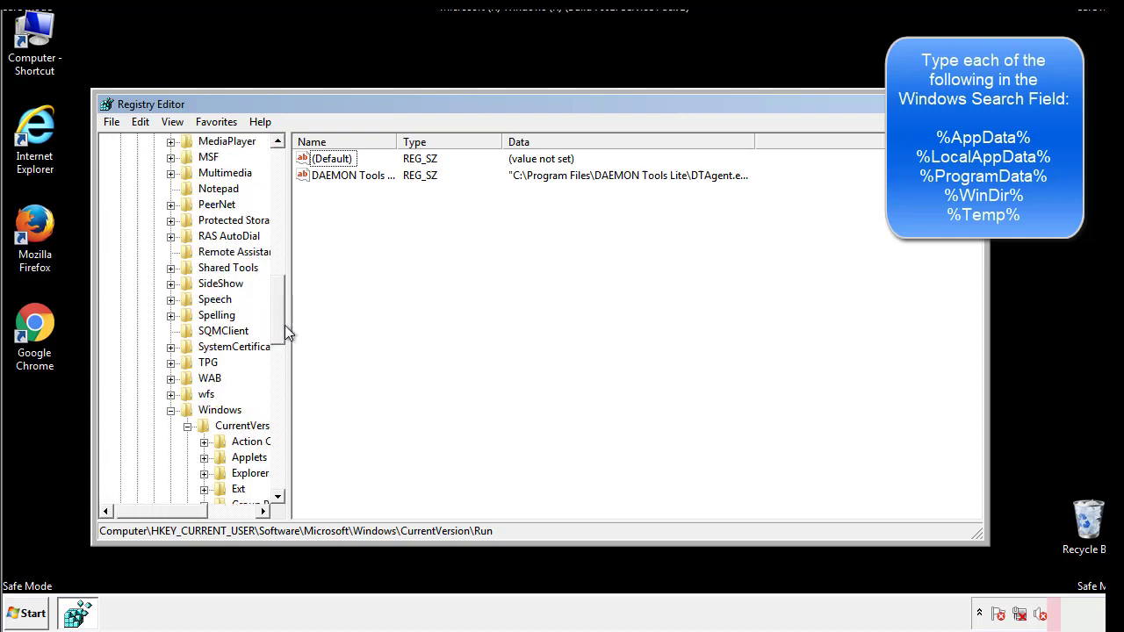
click(172, 410)
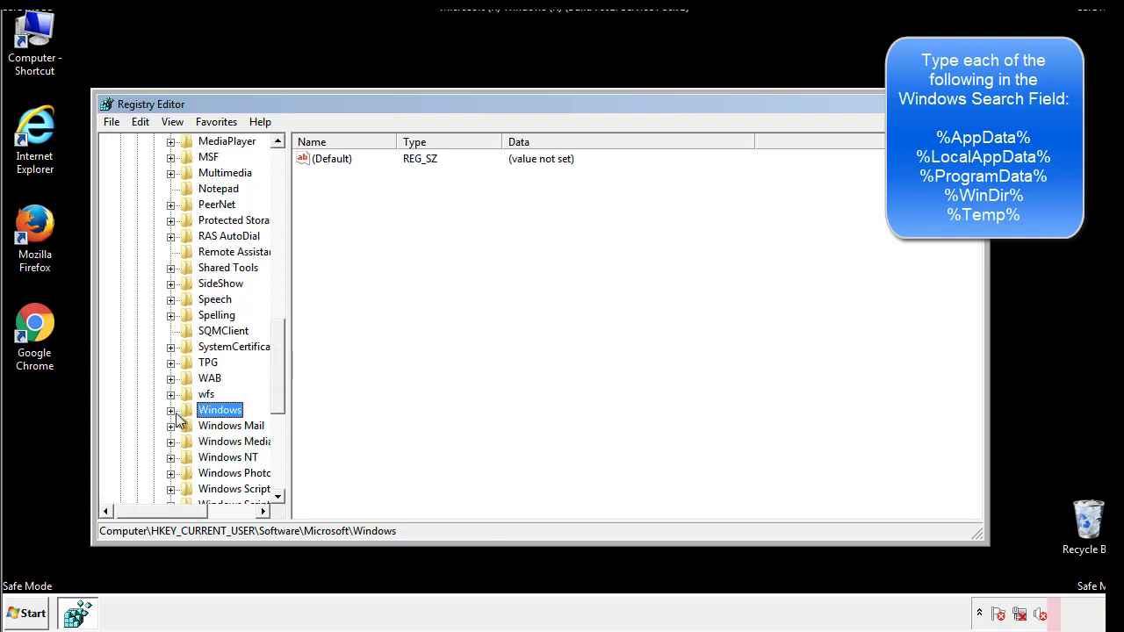
Search the registry for %temp% with Edit > Find
drag(281, 391, 283, 217)
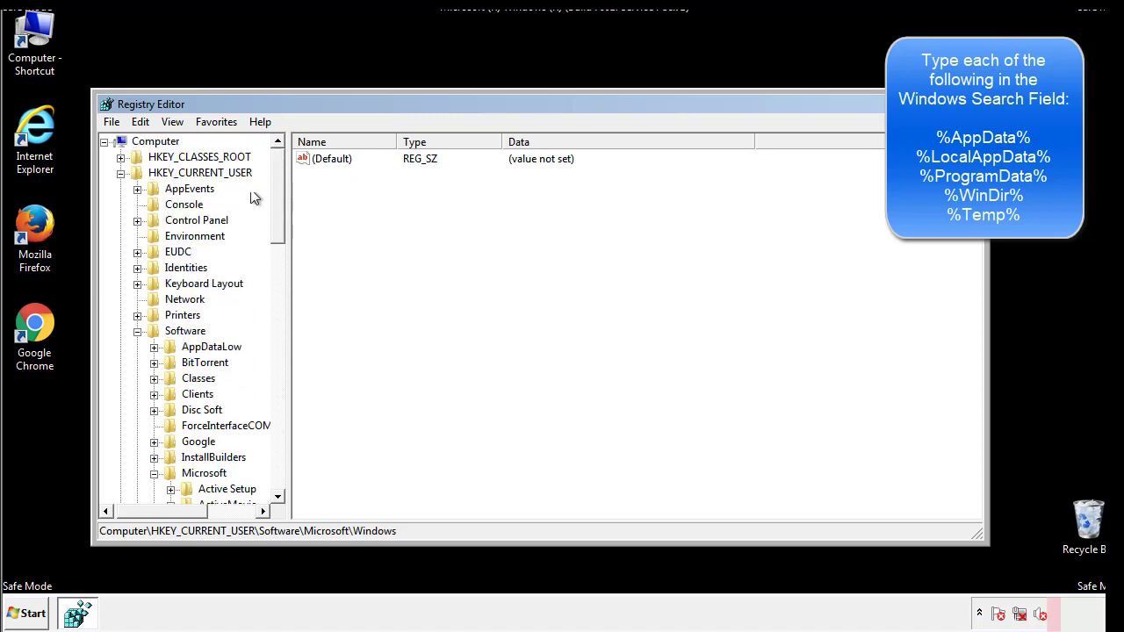
click(140, 122)
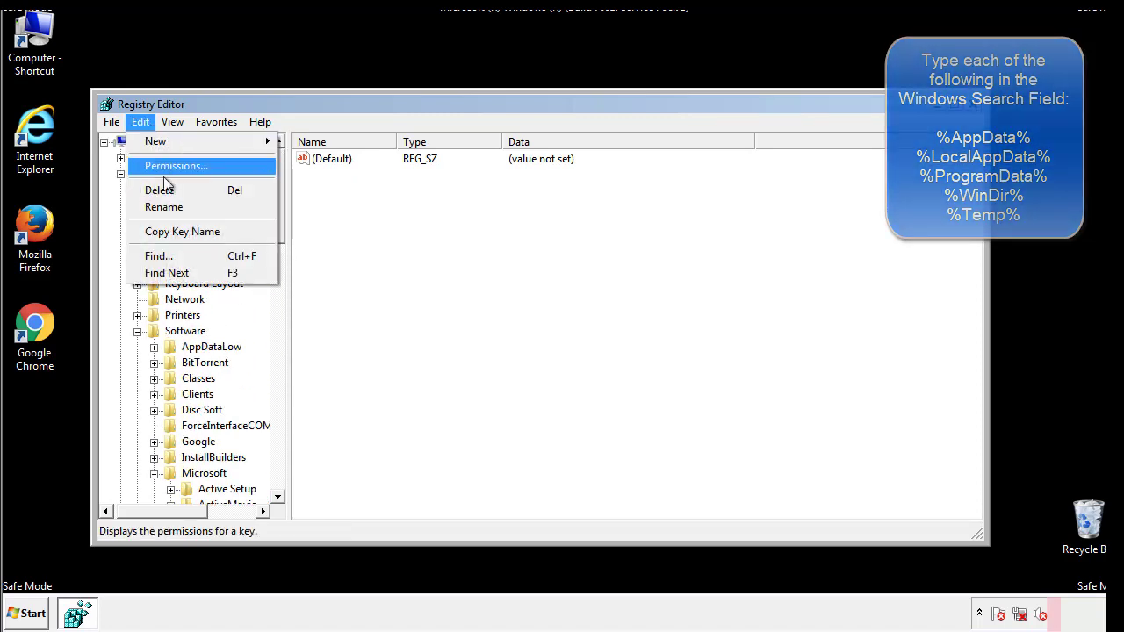
click(159, 256)
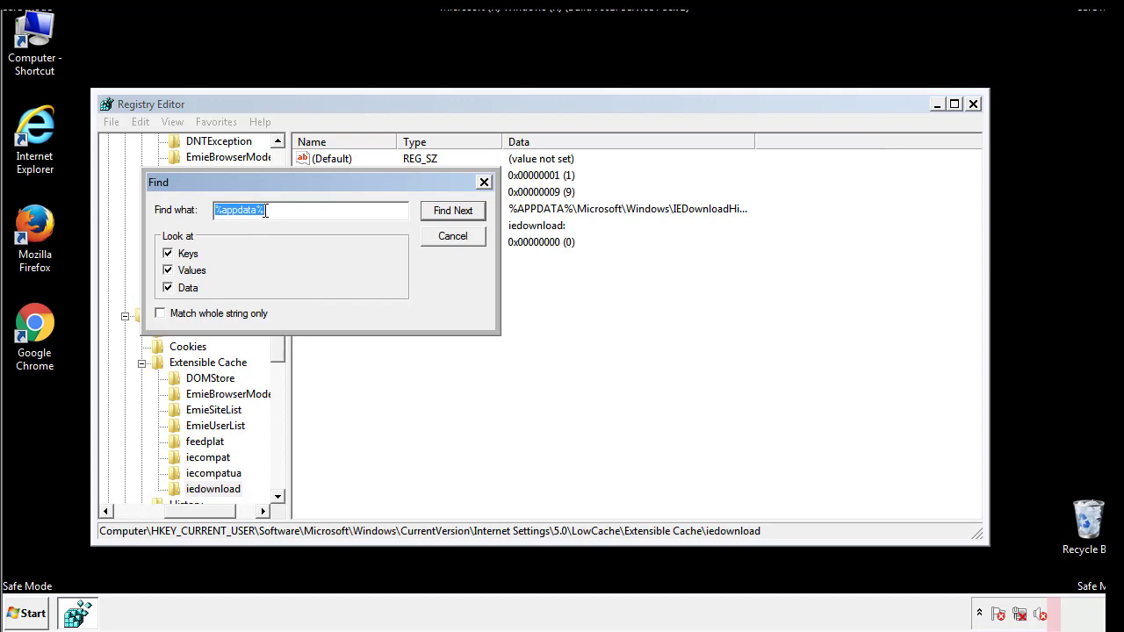
text(%t)
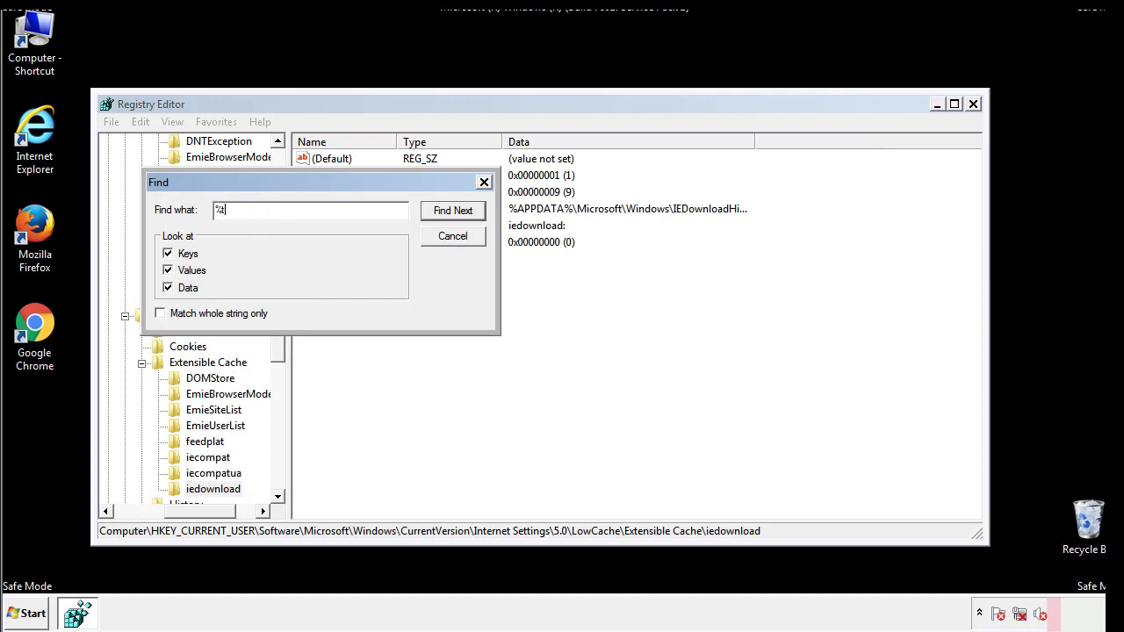
text(emp%)
key(Return)
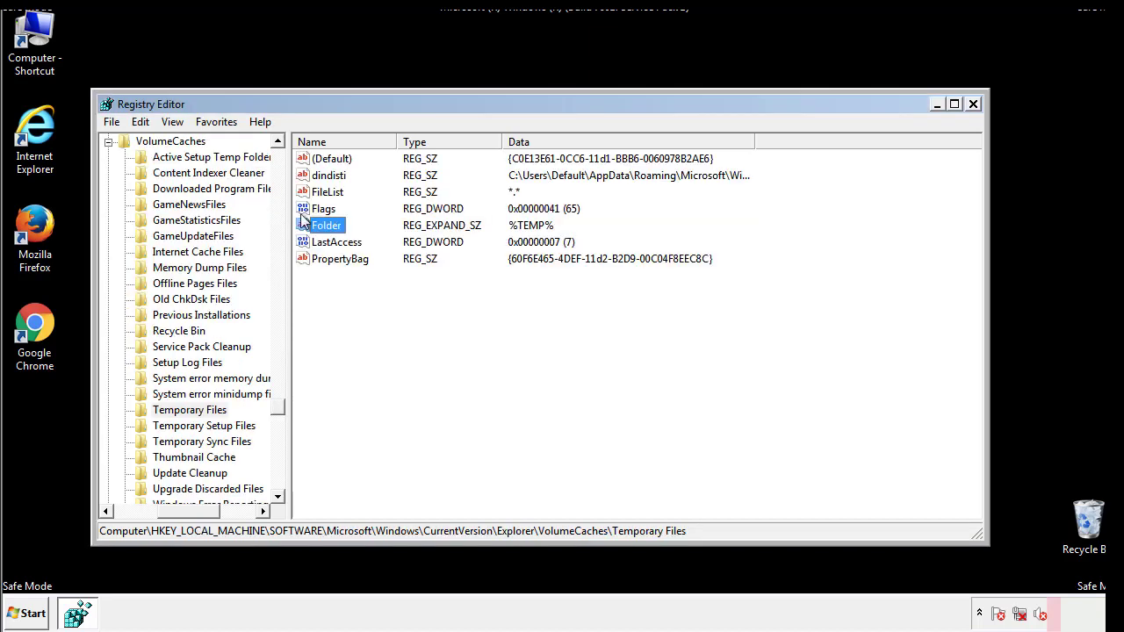
Delete all values of the found Temporary Files key, leaving only (Default)
click(453, 296)
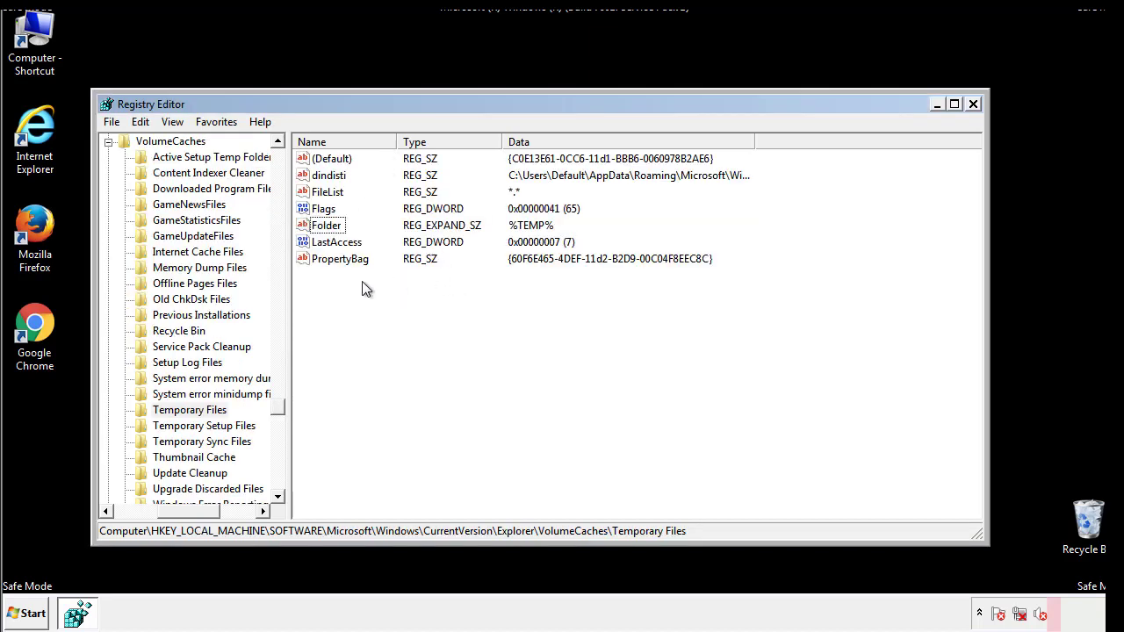
mouse_move(361, 281)
mouse_down()
mouse_move(333, 253)
mouse_move(317, 158)
mouse_up()
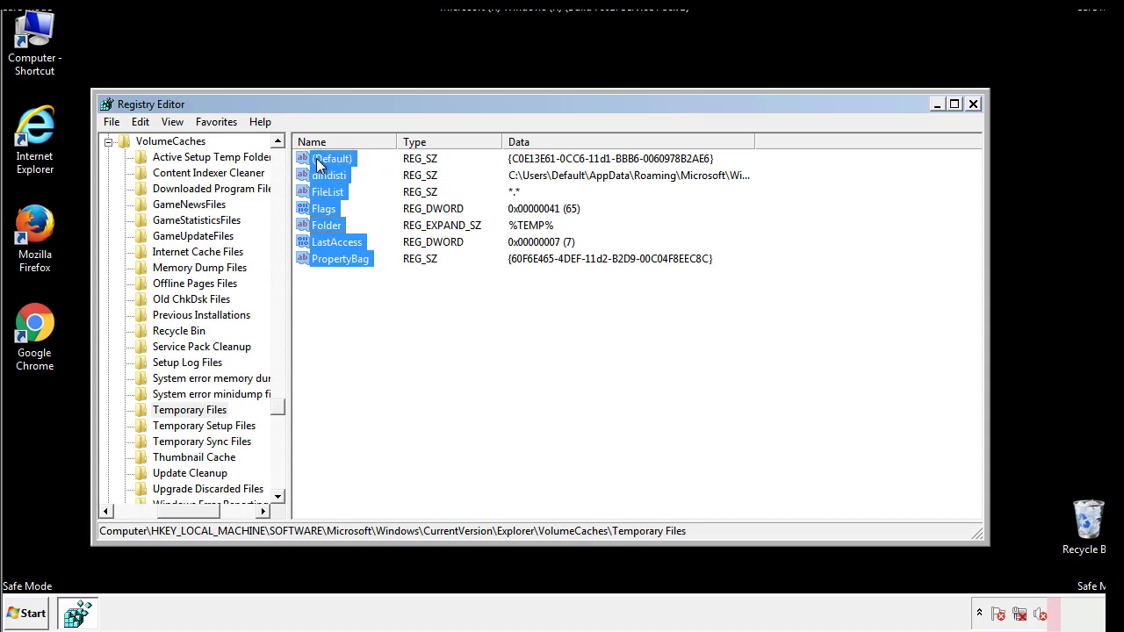
right_click(317, 158)
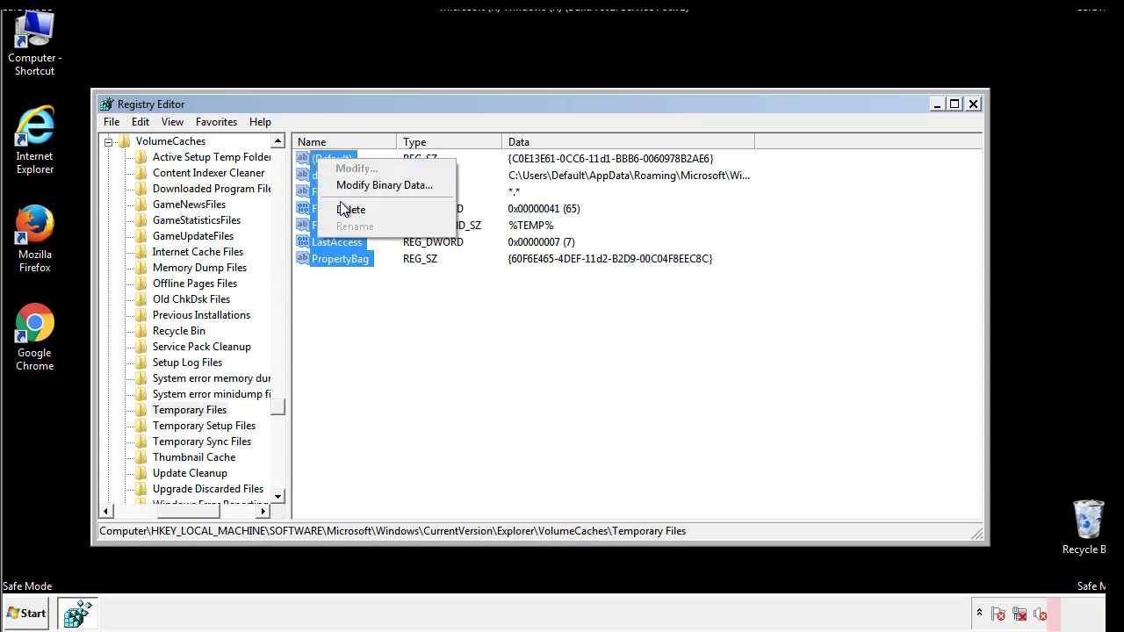
click(349, 209)
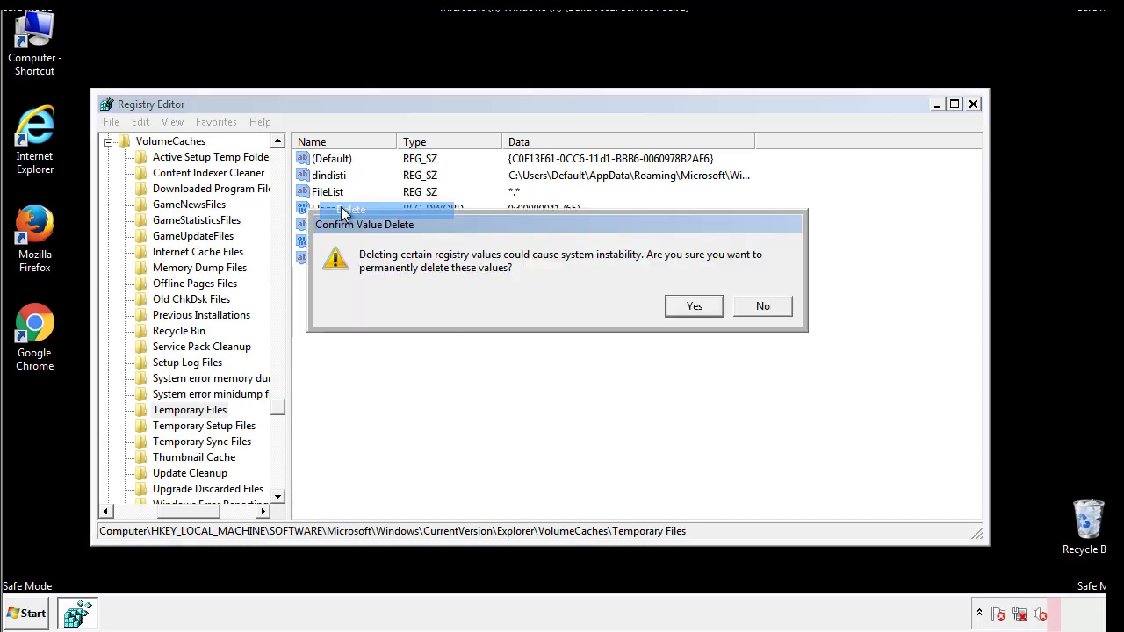
click(712, 305)
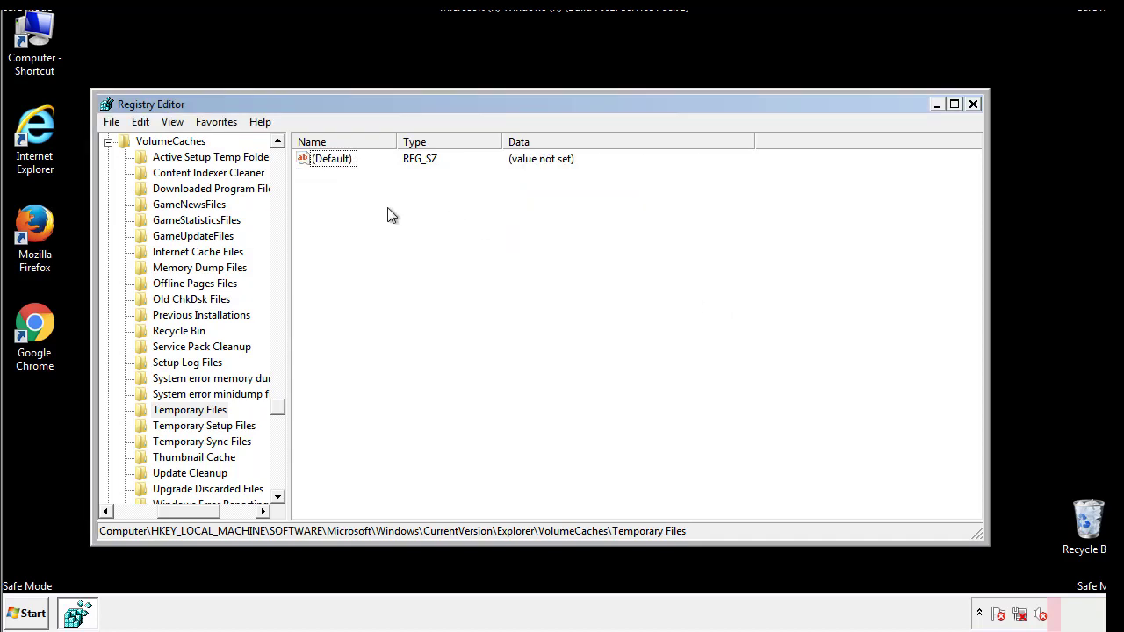
Close Registry Editor and launch msconfig from the Start search
click(975, 104)
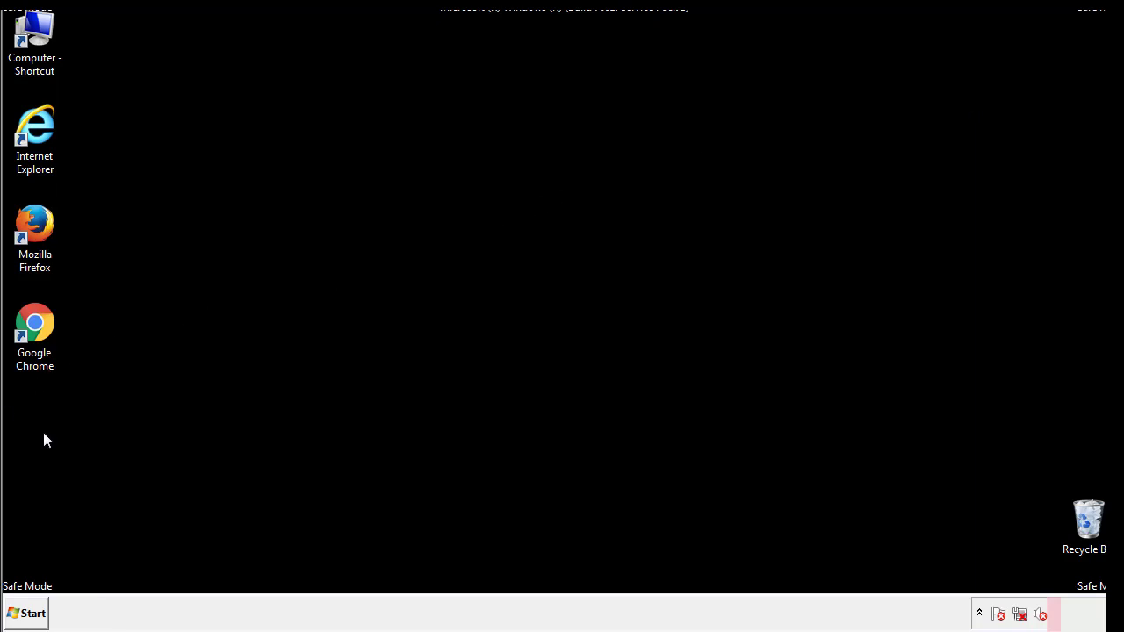
click(24, 616)
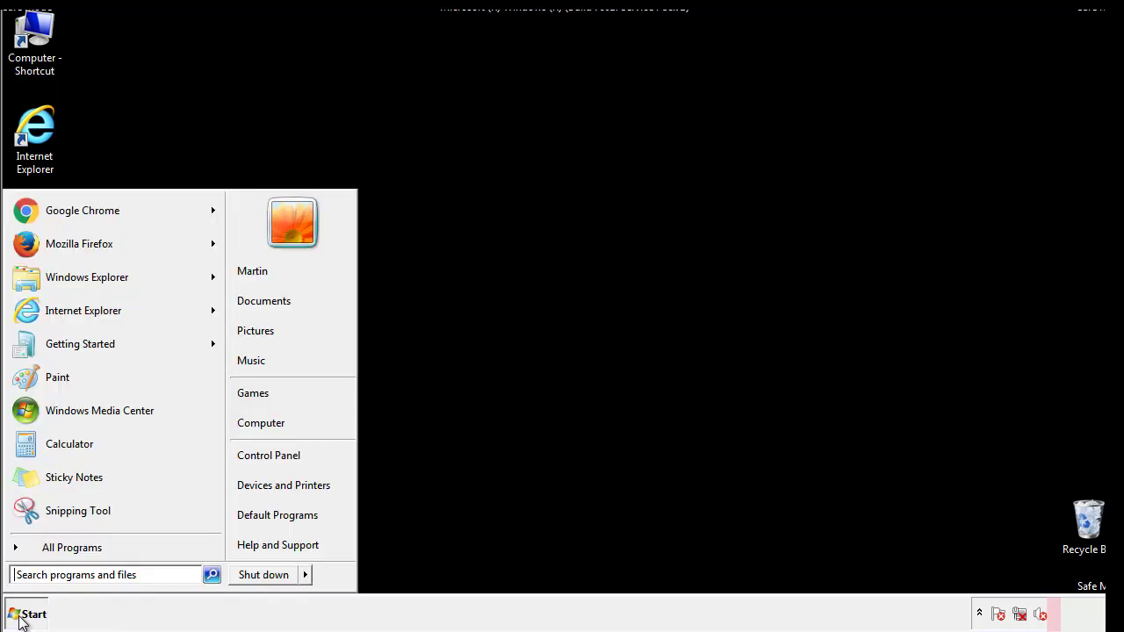
click(60, 574)
text(mscon)
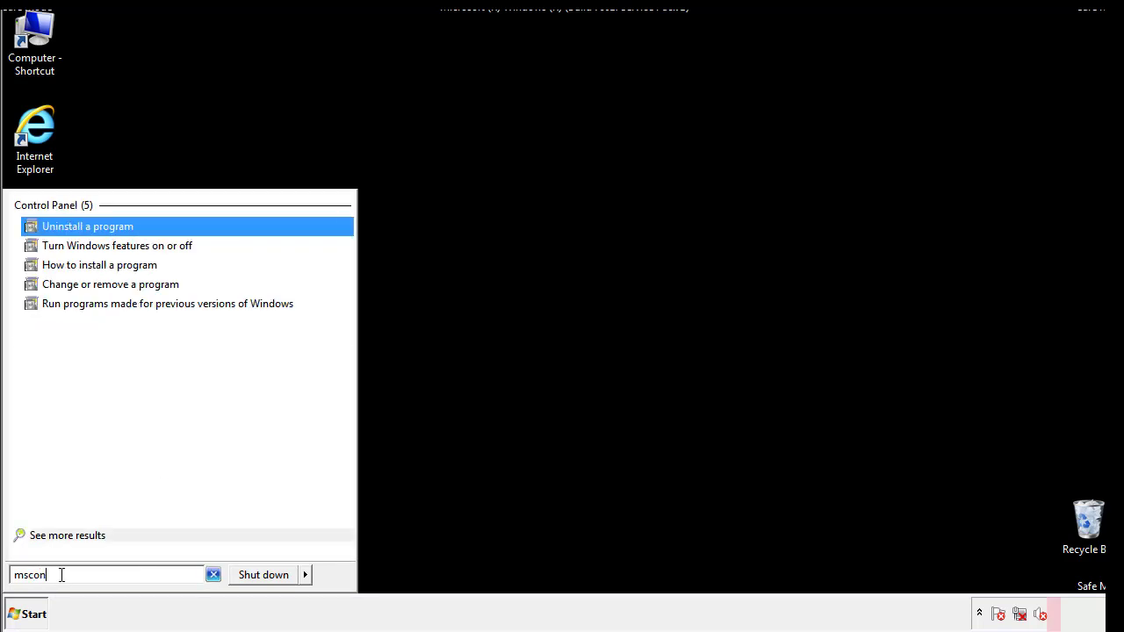
text(fig)
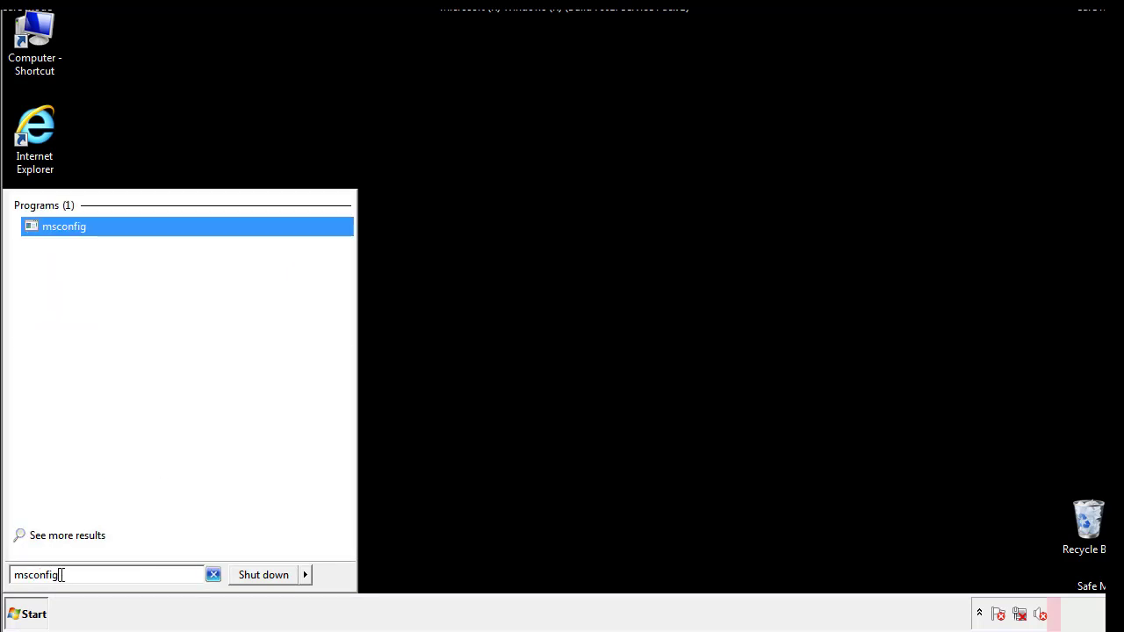
key(Return)
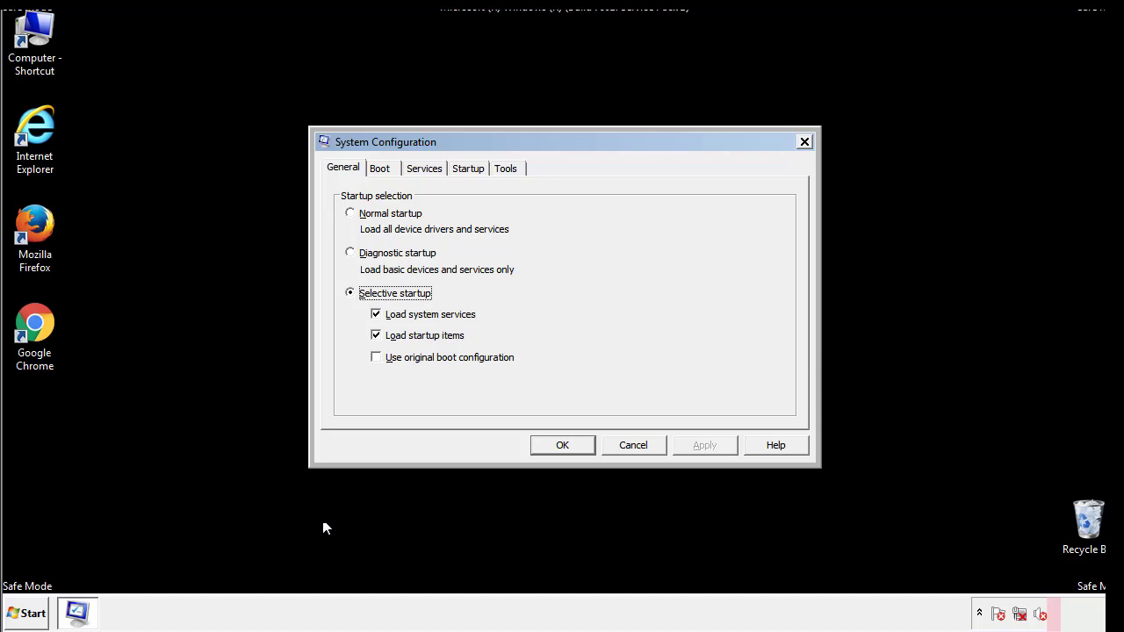
Uncheck Safe boot on the Boot tab, apply, and restart now
click(383, 167)
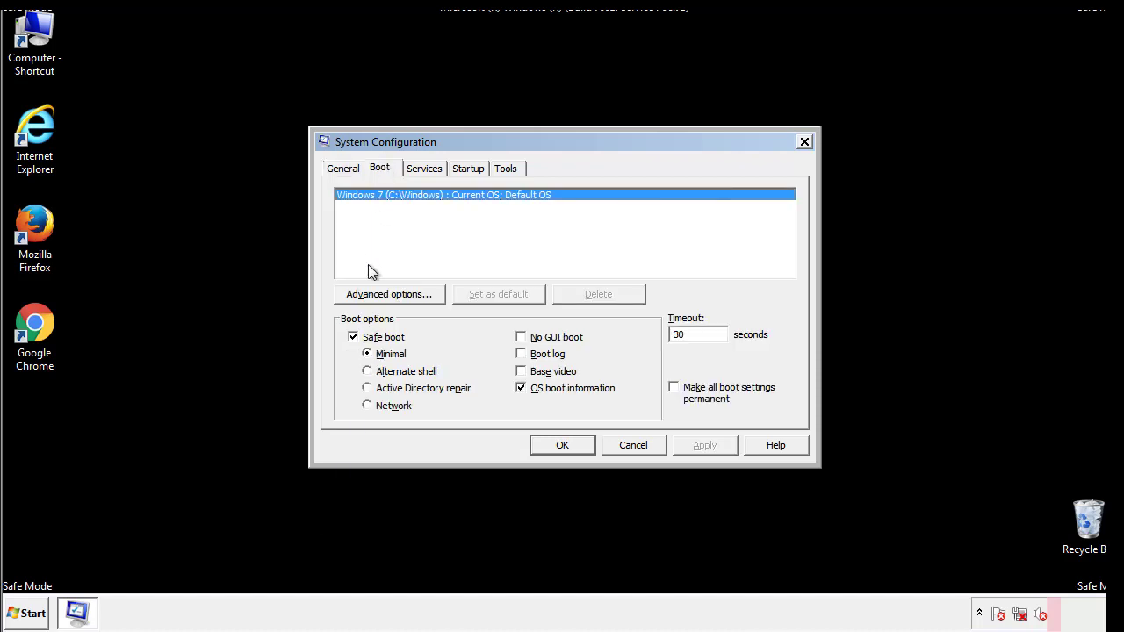
click(354, 337)
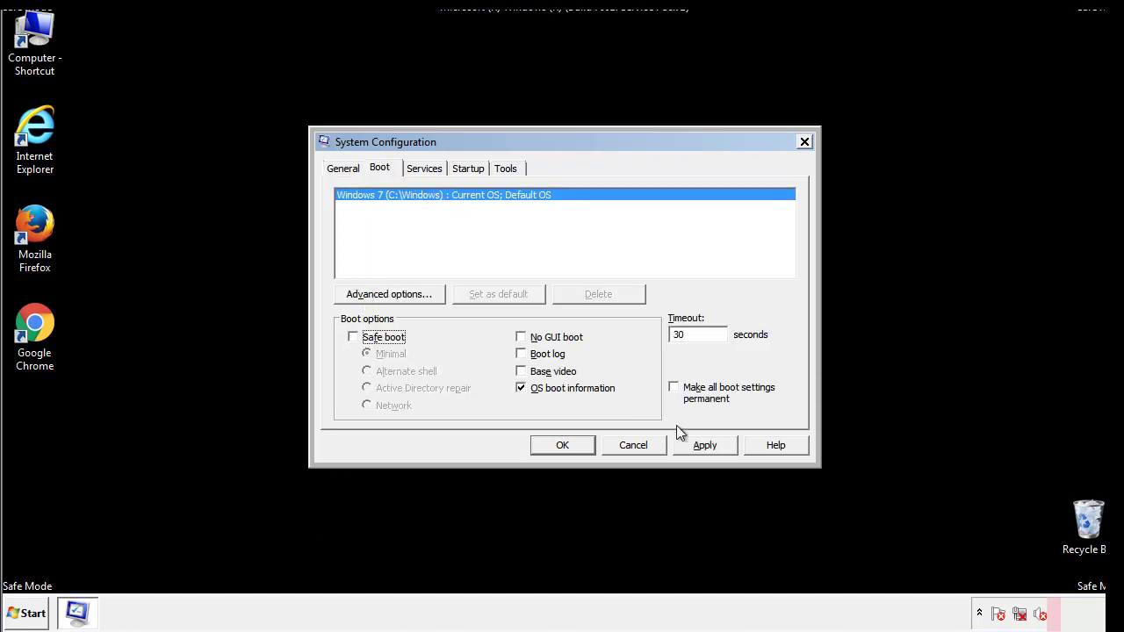
click(707, 445)
click(562, 445)
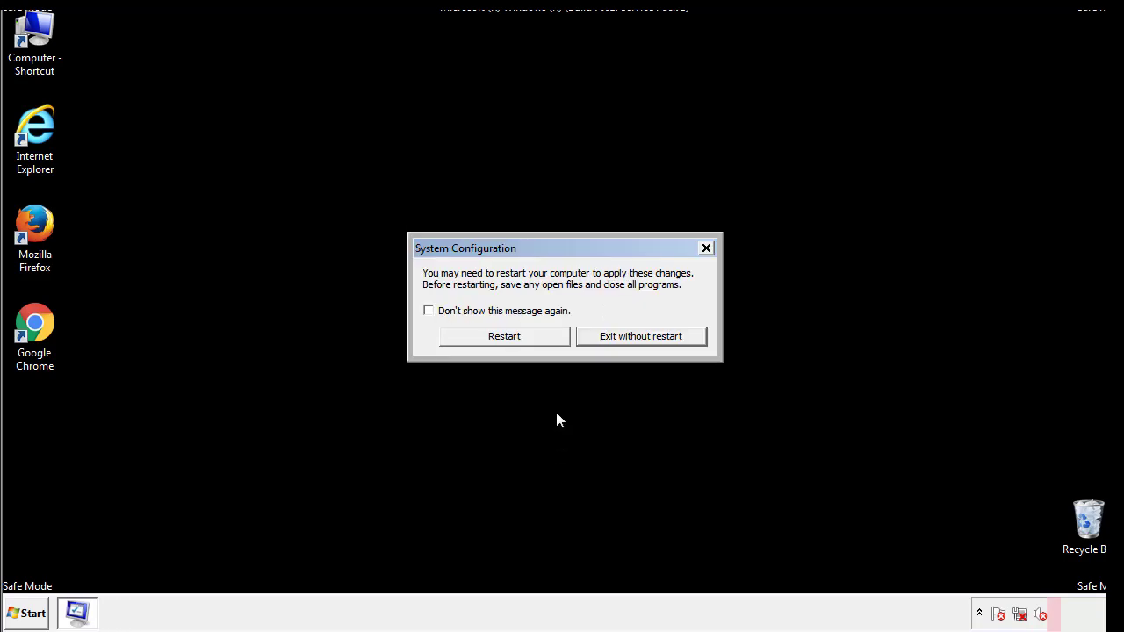
click(520, 340)
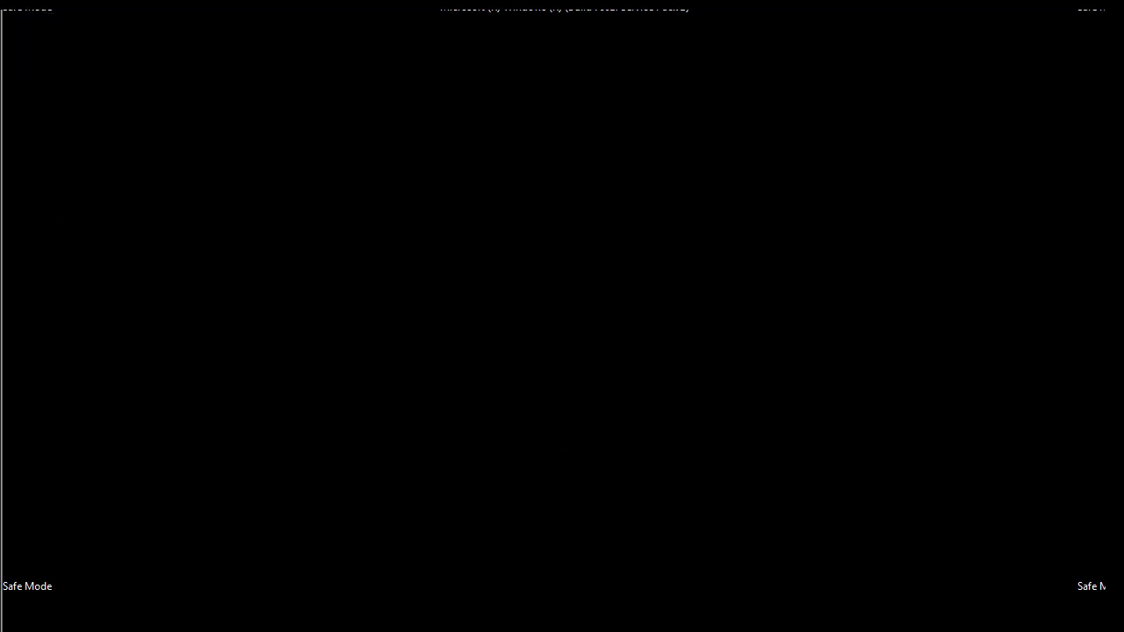